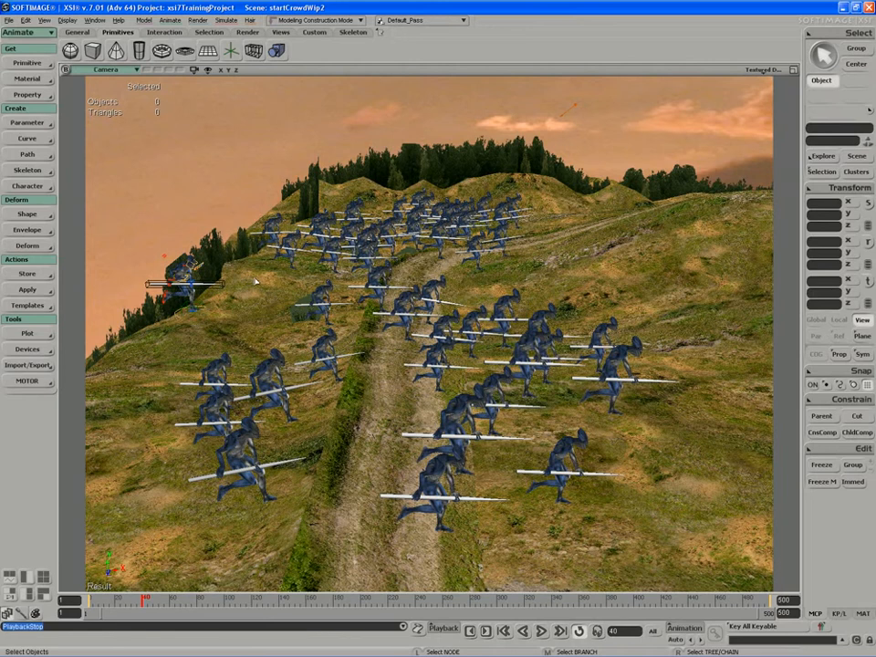
Load the mulcorWithSPear20Frame action from the project's Actions folder onto the spear-carrying character rig.
{"action": "key", "text": "5"}
{"action": "left_click", "coordinate": [415, 263]}
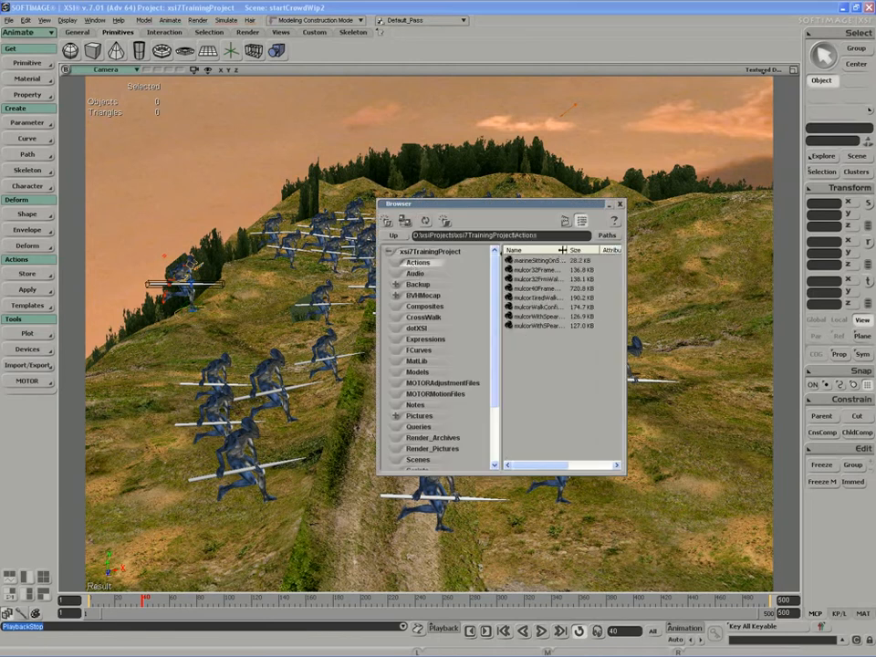
{"action": "left_click_drag", "start_coordinate": [562, 249], "coordinate": [627, 250]}
{"action": "left_click", "coordinate": [535, 326]}
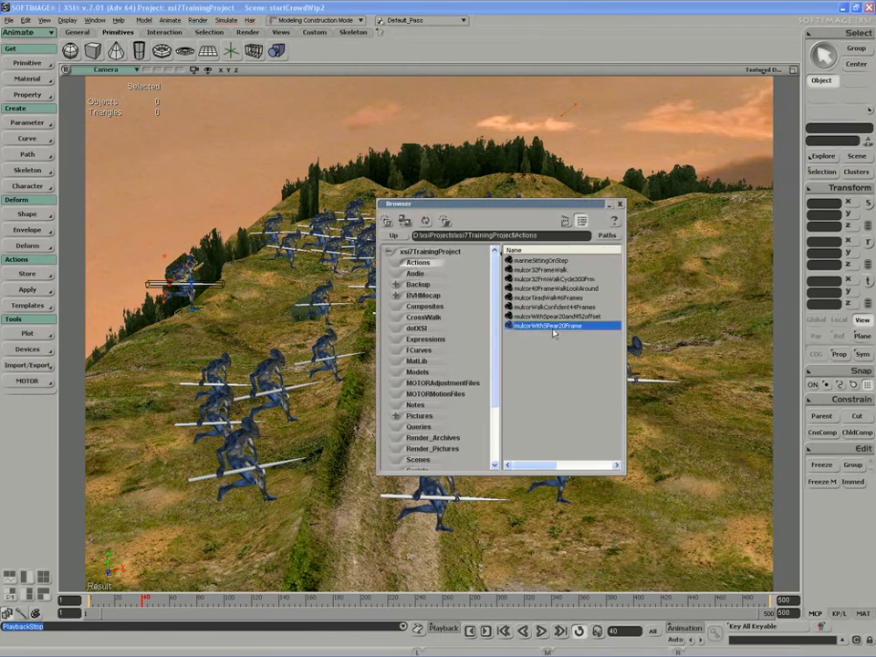
{"action": "left_click_drag", "start_coordinate": [560, 327], "coordinate": [184, 273]}
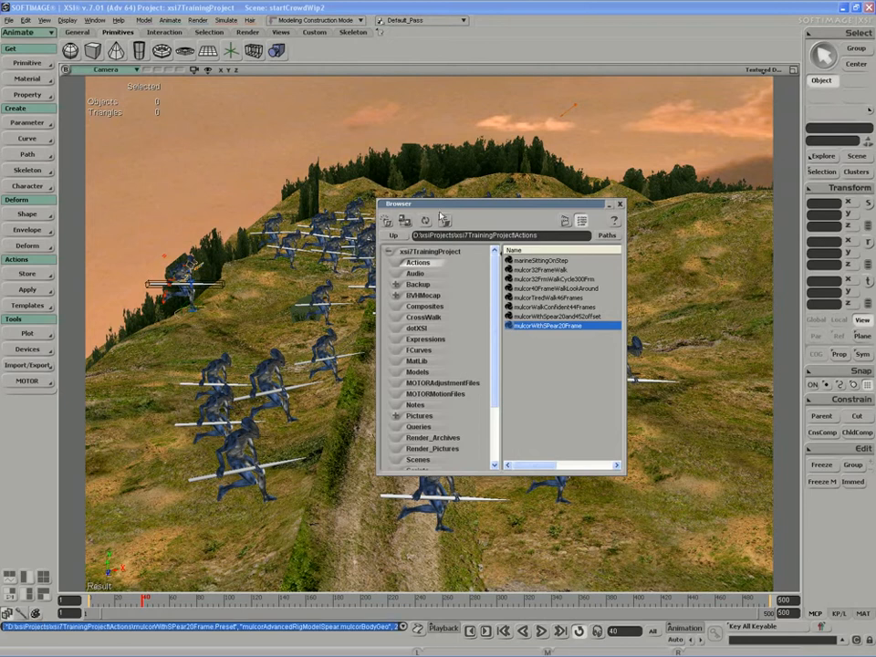
{"action": "left_click_drag", "start_coordinate": [439, 205], "coordinate": [499, 200]}
In the spear rig's animation mixer, set the displayed end frame to 100 and move the new action clip to start at frame 1.
{"action": "left_click", "coordinate": [222, 283]}
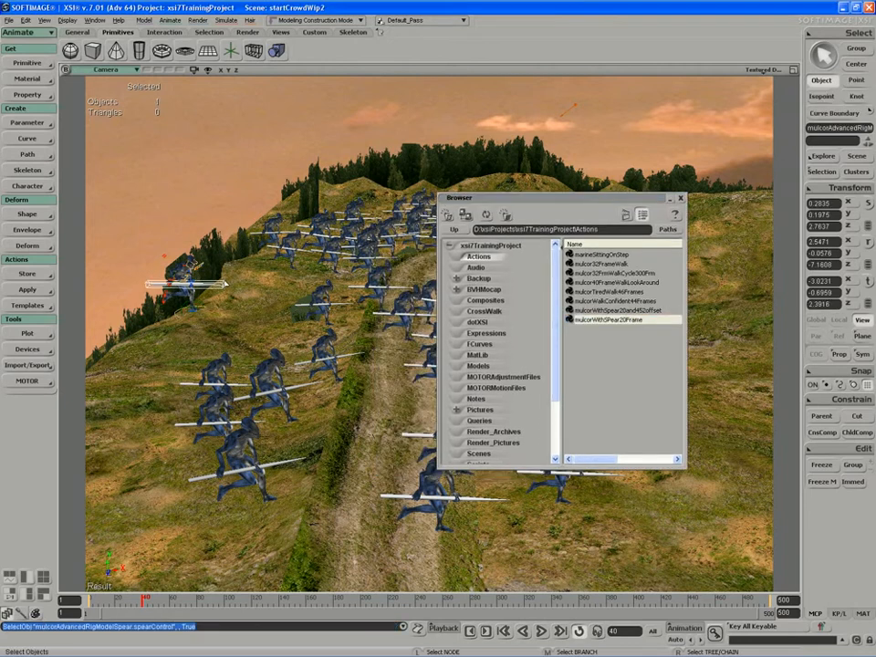
{"action": "key", "text": "alt+0"}
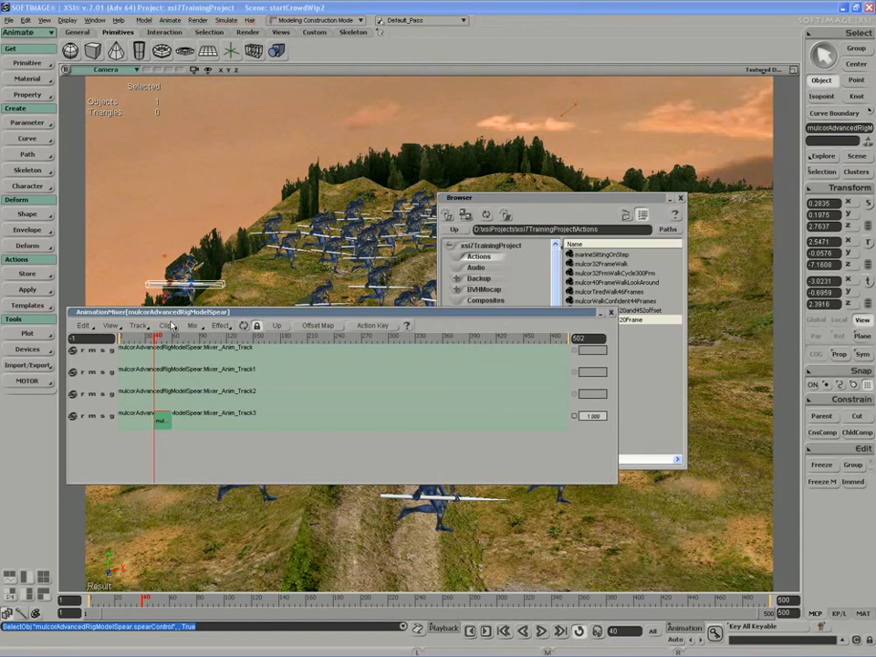
{"action": "left_click_drag", "start_coordinate": [213, 308], "coordinate": [312, 270]}
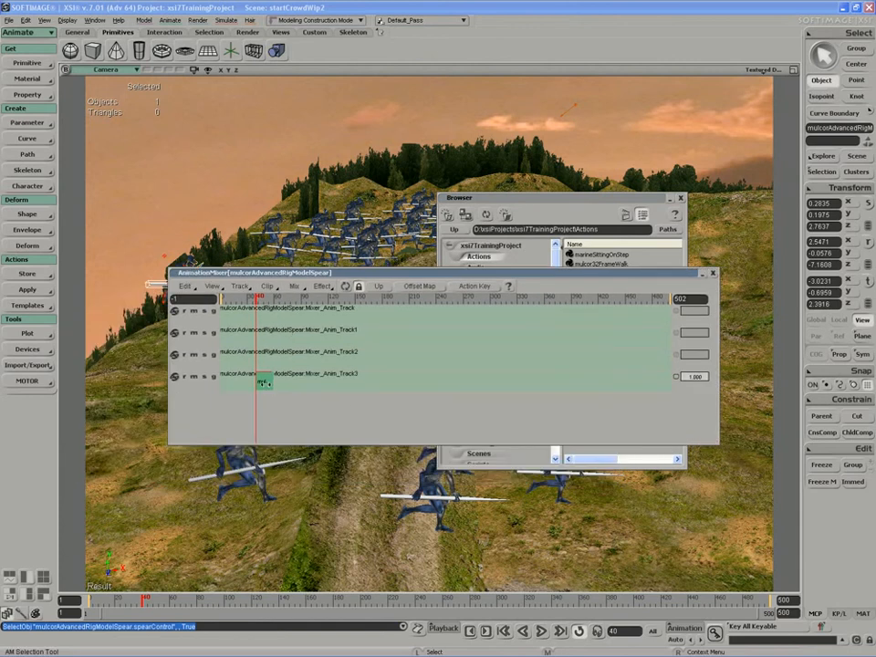
{"action": "left_click", "coordinate": [263, 382]}
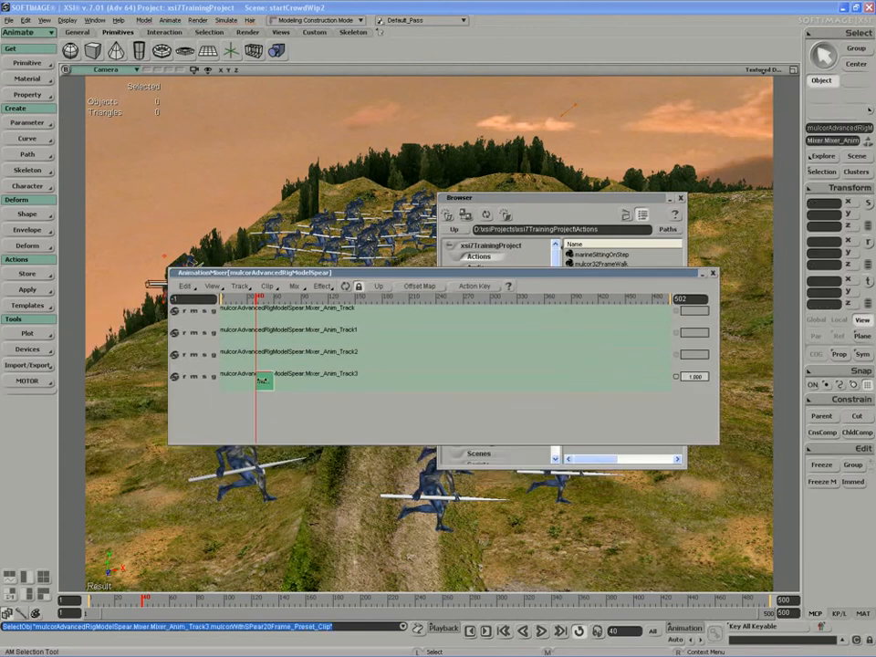
{"action": "left_click", "coordinate": [691, 300]}
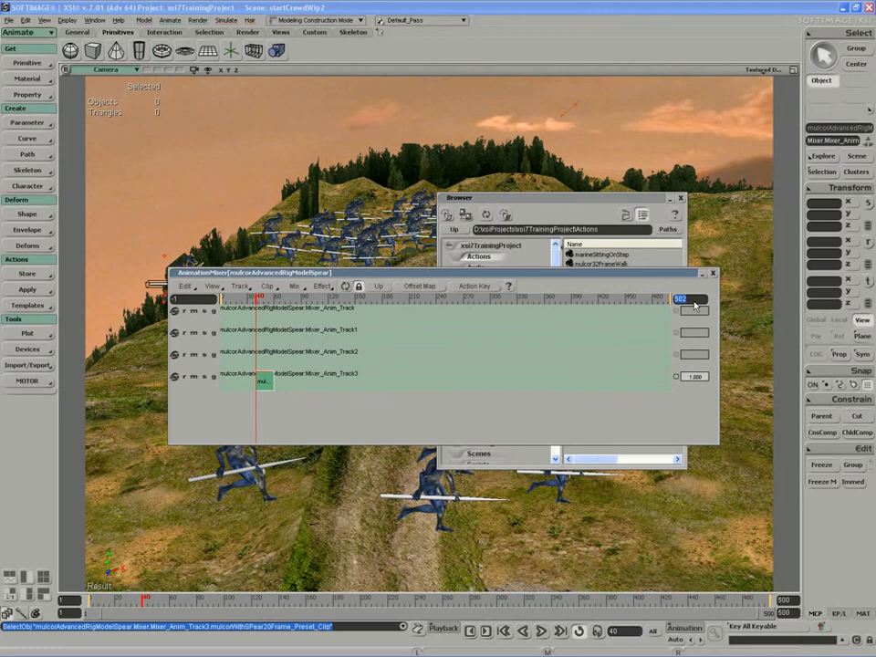
{"action": "type", "text": "100"}
{"action": "key", "text": "Return"}
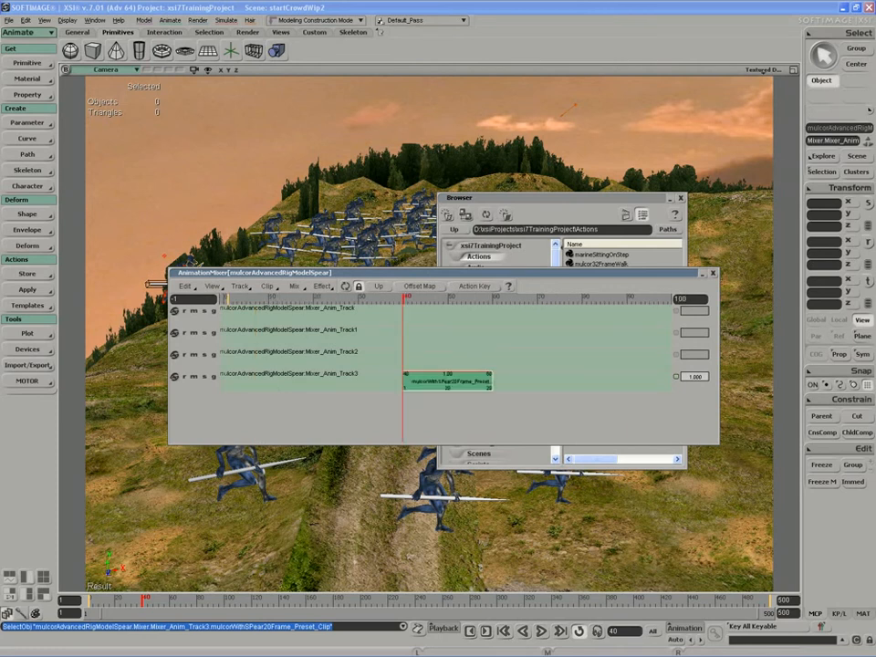
{"action": "left_click_drag", "start_coordinate": [448, 376], "coordinate": [272, 374]}
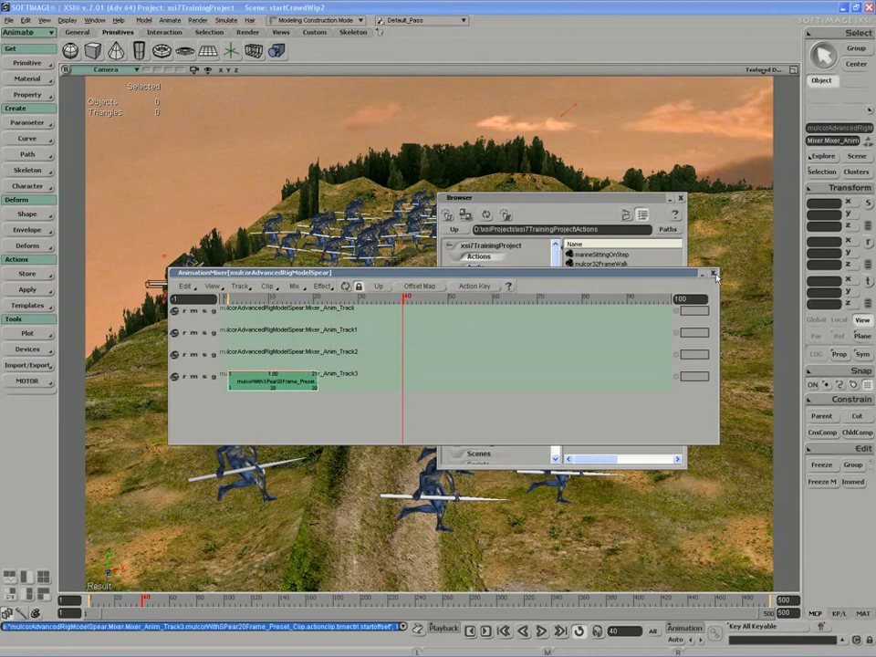
Scrub the mixer's playhead to frame 2 and close the animation mixer.
{"action": "left_click_drag", "start_coordinate": [673, 275], "coordinate": [697, 272]}
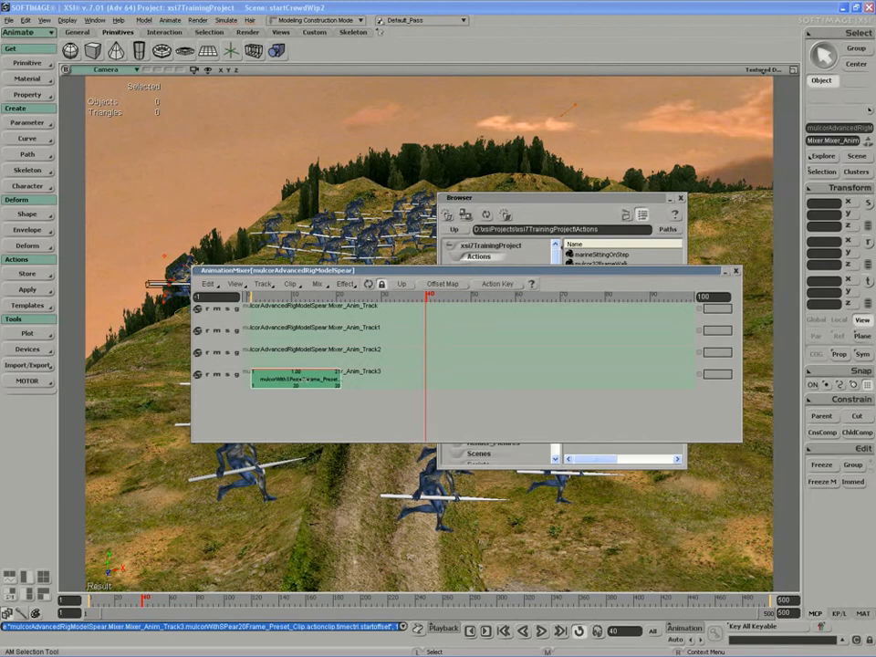
{"action": "left_click", "coordinate": [292, 379]}
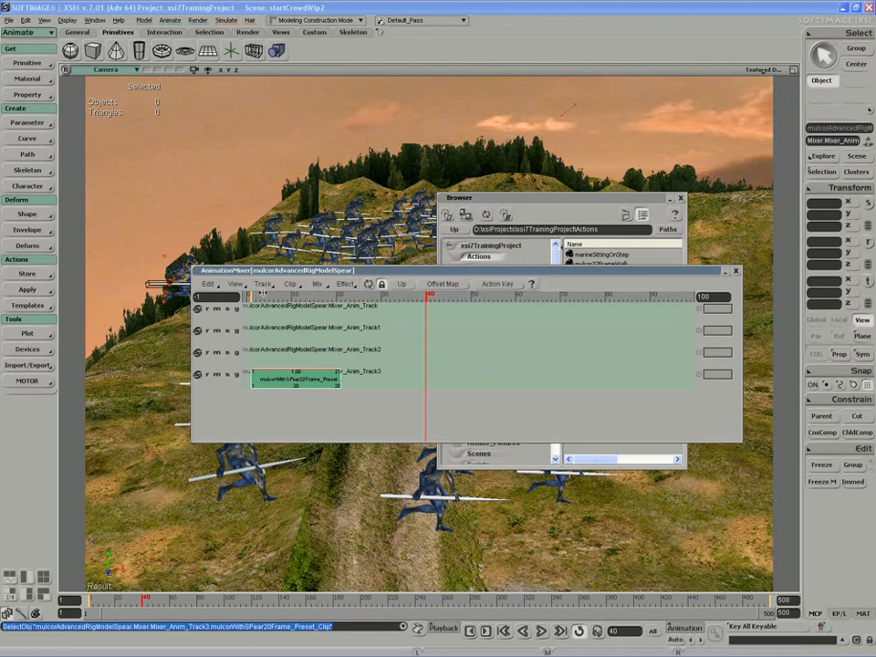
{"action": "left_click", "coordinate": [256, 294]}
{"action": "mouse_move", "coordinate": [256, 294]}
{"action": "left_mouse_down"}
{"action": "mouse_move", "coordinate": [332, 294]}
{"action": "mouse_move", "coordinate": [256, 294]}
{"action": "left_mouse_up"}
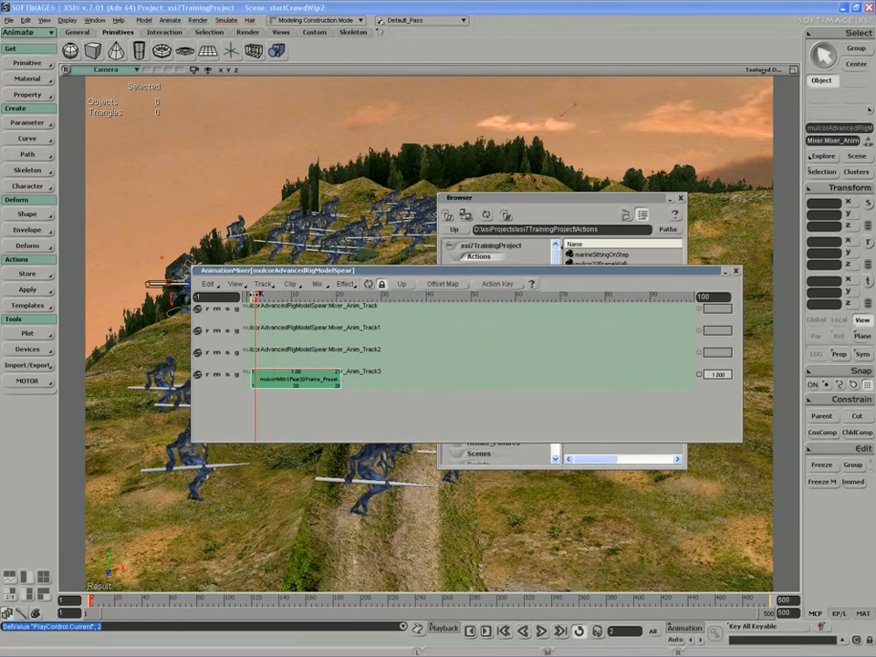
{"action": "left_click", "coordinate": [736, 272]}
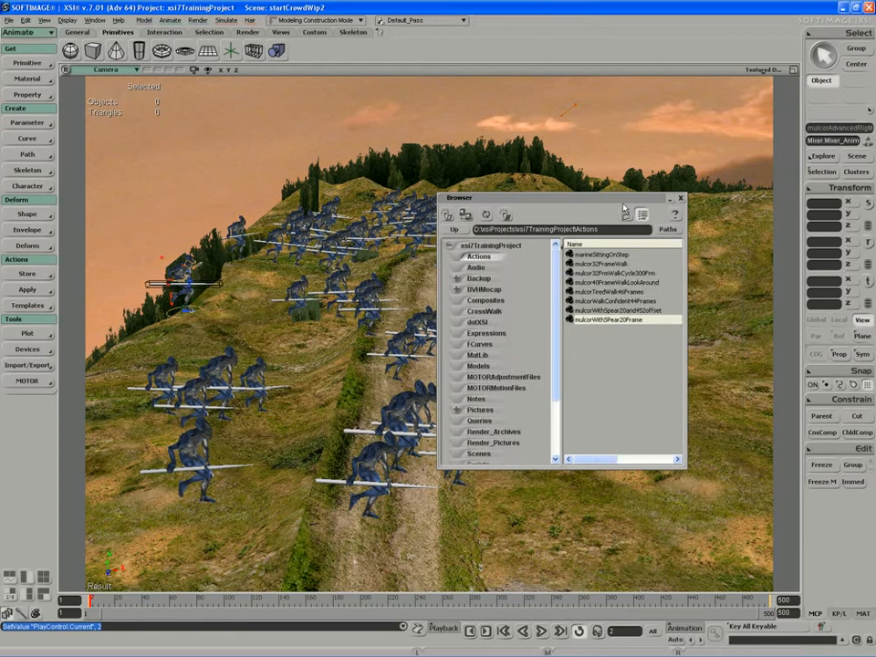
Open the ICE Tree of the pointcloud object and close the explorer and the file browser.
{"action": "left_click_drag", "start_coordinate": [474, 197], "coordinate": [572, 115]}
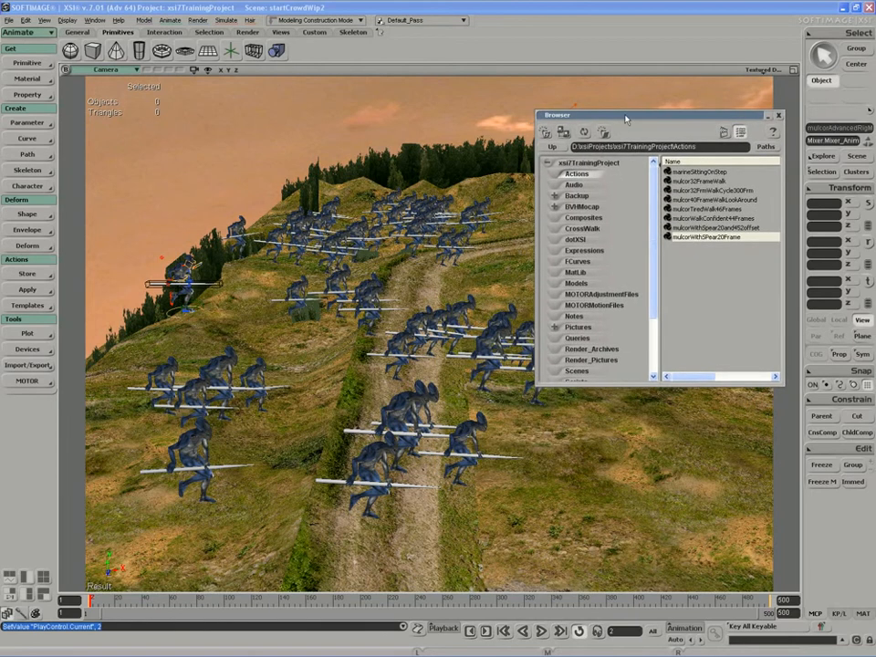
{"action": "left_click_drag", "start_coordinate": [626, 118], "coordinate": [656, 106]}
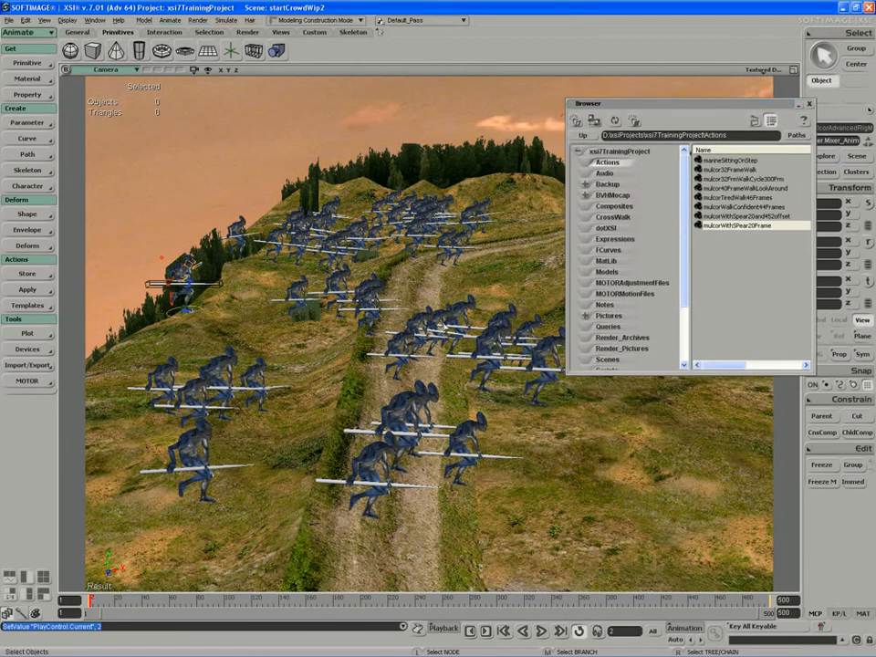
{"action": "key", "text": "8"}
{"action": "left_click", "coordinate": [448, 297]}
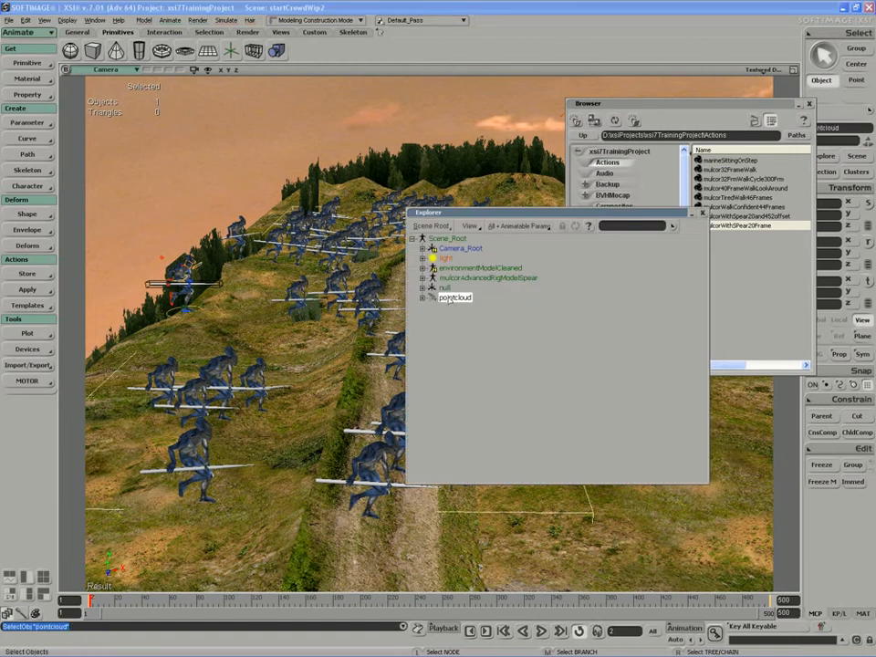
{"action": "key", "text": "alt+9"}
{"action": "left_click", "coordinate": [692, 214]}
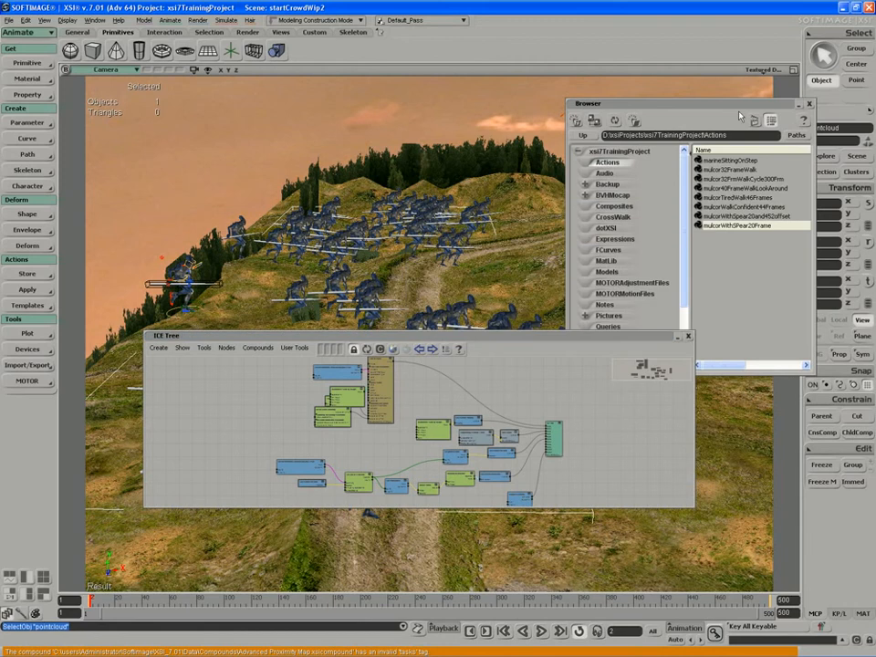
{"action": "key", "text": "5"}
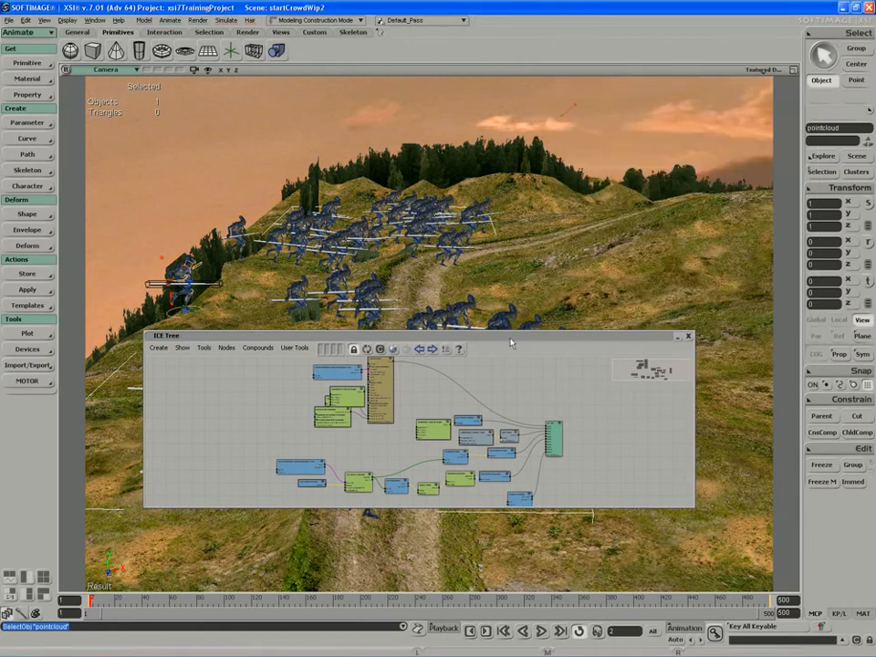
Enlarge the ICE Tree editor and show the full names of the Geometry Instancing compounds in its preset list.
{"action": "left_click_drag", "start_coordinate": [512, 336], "coordinate": [452, 266]}
{"action": "left_click_drag", "start_coordinate": [635, 439], "coordinate": [777, 602]}
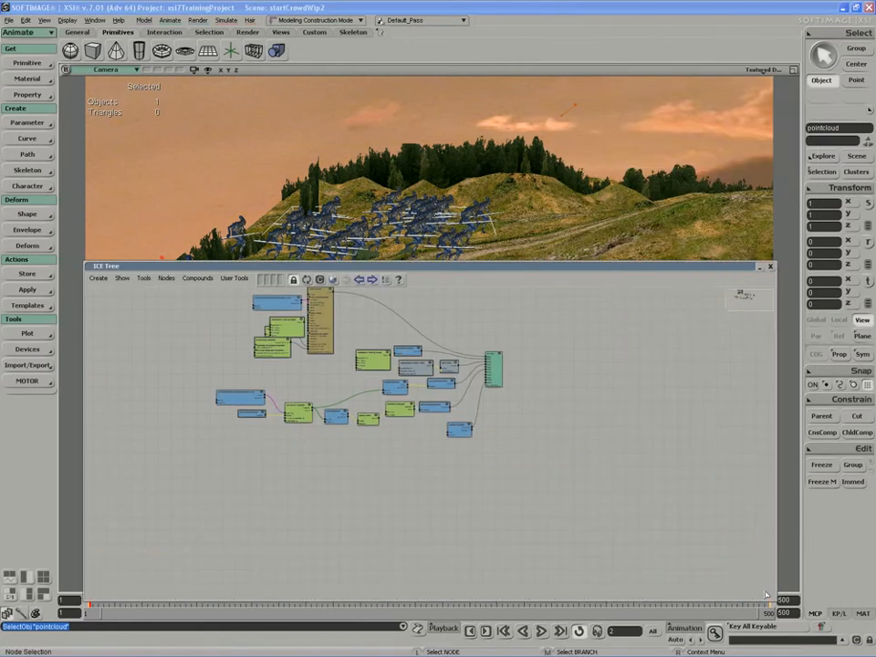
{"action": "left_click_drag", "start_coordinate": [529, 452], "coordinate": [620, 507]}
{"action": "middle_click_drag", "start_coordinate": [620, 507], "coordinate": [550, 496]}
{"action": "left_click_drag", "start_coordinate": [550, 496], "coordinate": [510, 503]}
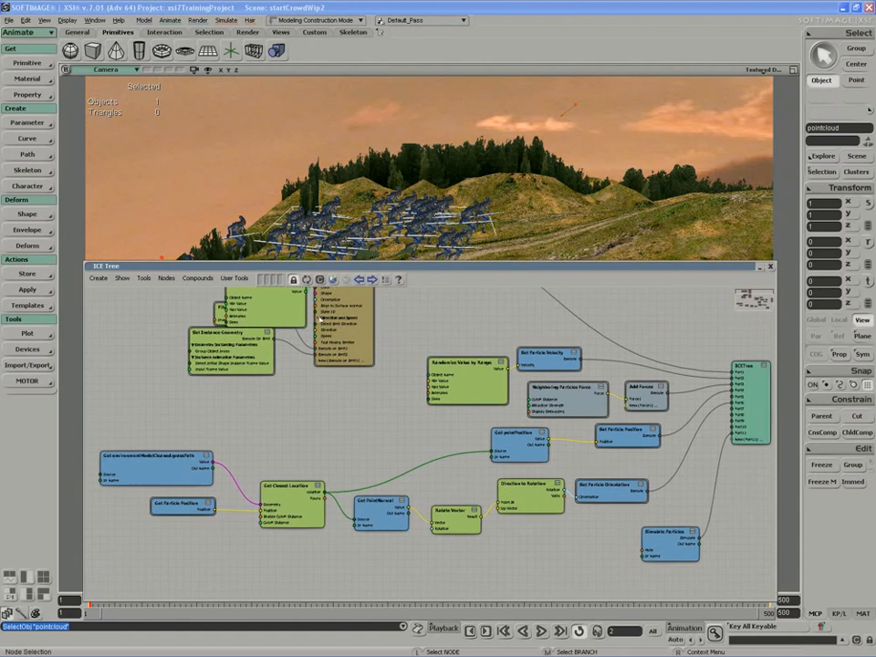
{"action": "left_click", "coordinate": [359, 280]}
{"action": "key", "text": "a"}
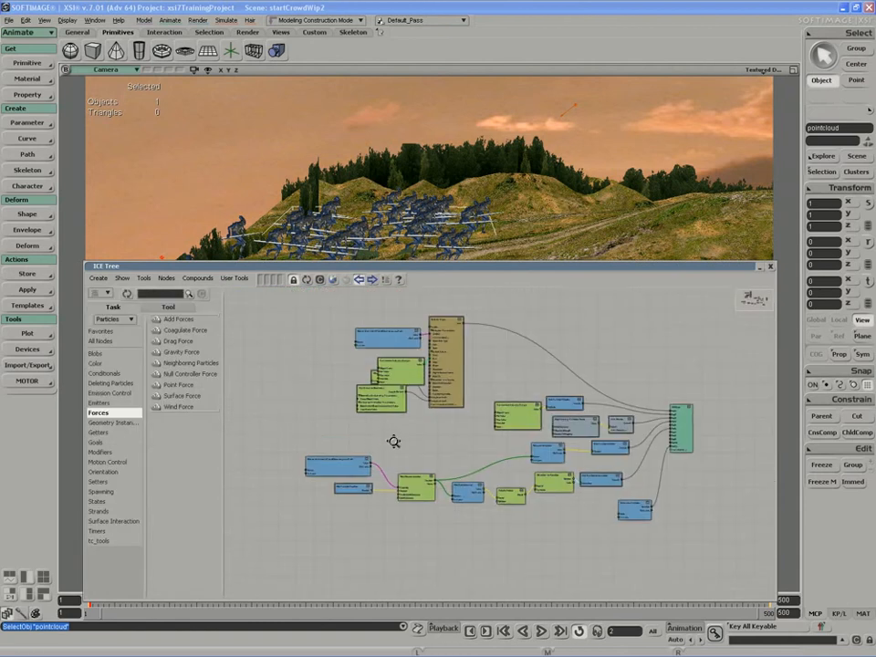
{"action": "left_click", "coordinate": [114, 422]}
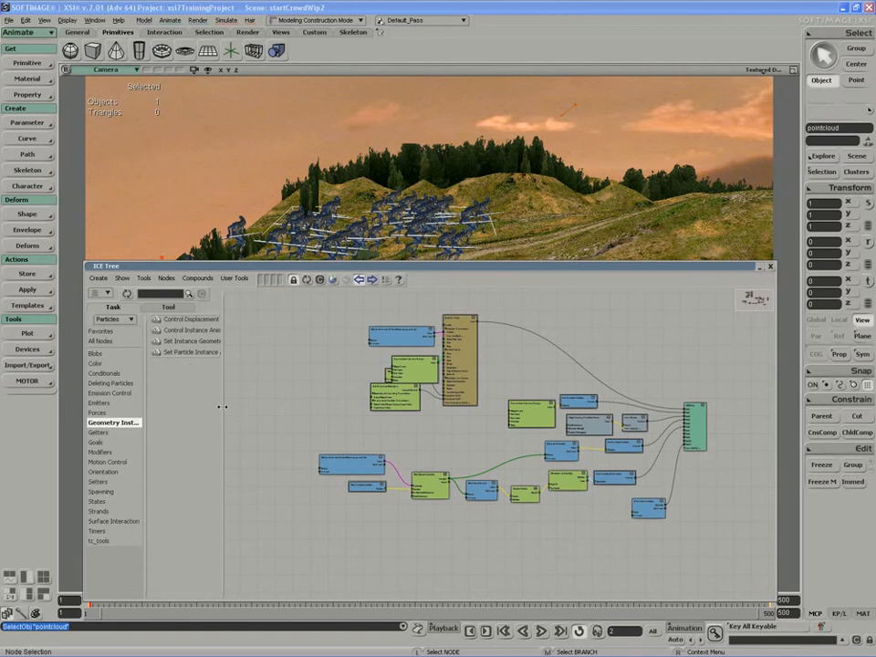
{"action": "left_click_drag", "start_coordinate": [221, 407], "coordinate": [301, 412]}
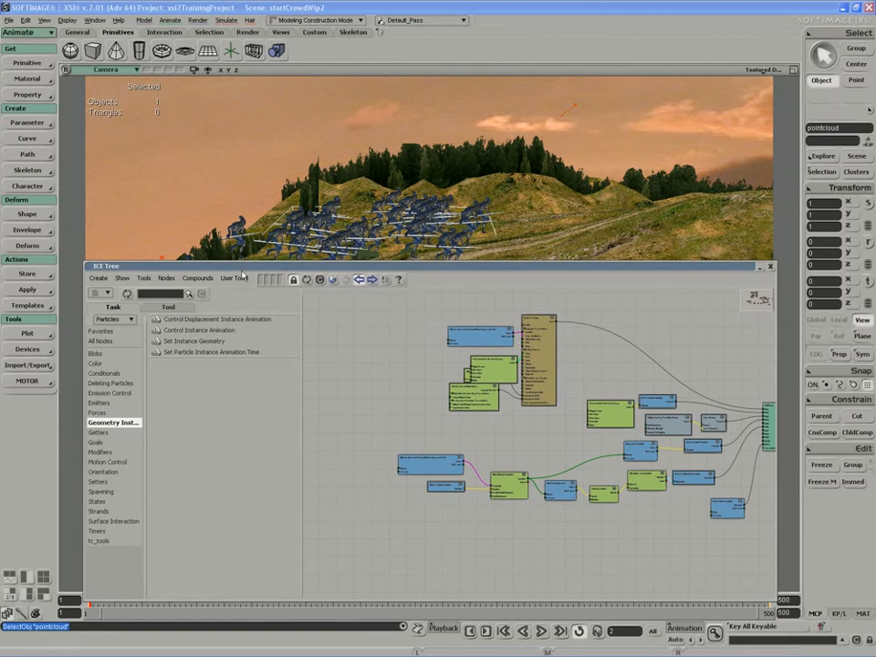
Add a Control Displacement Instance Animation node to the ICE tree and open its properties.
{"action": "left_click_drag", "start_coordinate": [243, 271], "coordinate": [230, 287]}
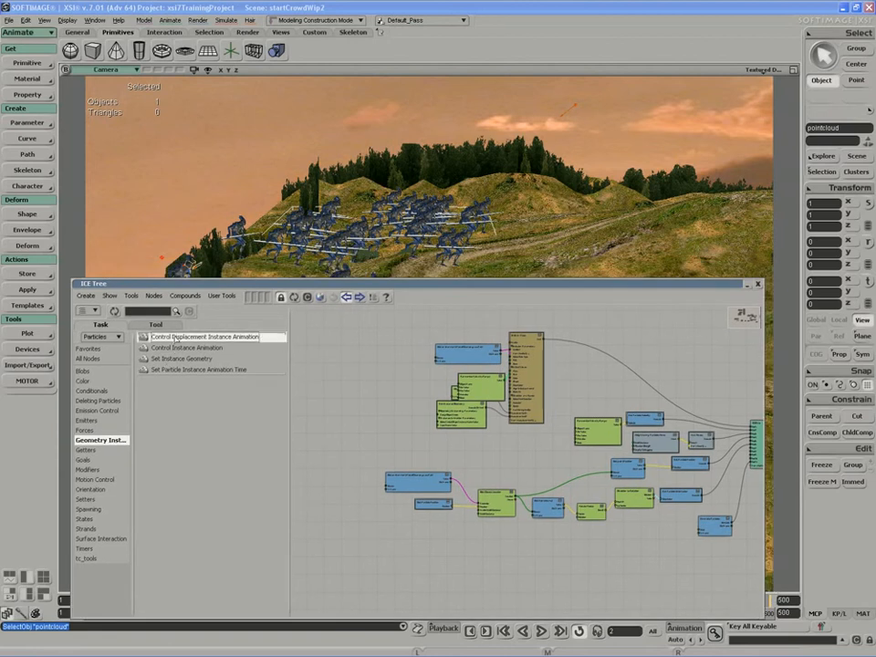
{"action": "left_click_drag", "start_coordinate": [277, 400], "coordinate": [546, 448]}
{"action": "key", "text": "z"}
{"action": "middle_click", "coordinate": [401, 553]}
{"action": "left_click_drag", "start_coordinate": [442, 477], "coordinate": [488, 478]}
{"action": "double_click", "coordinate": [487, 477]}
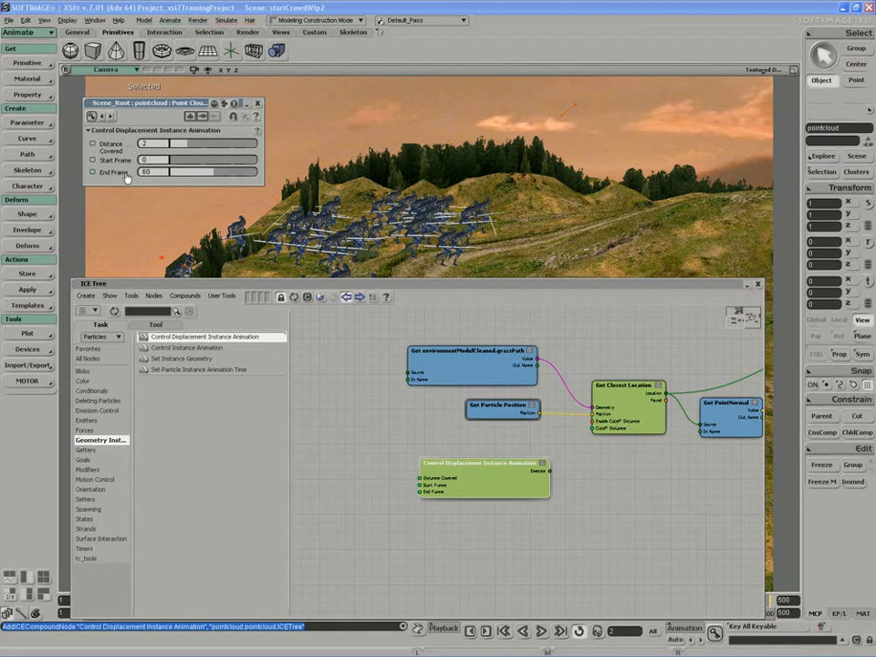
Move the Control Displacement Instance Animation node to free space below the Direction to Rotation node.
{"action": "left_click_drag", "start_coordinate": [234, 290], "coordinate": [208, 293]}
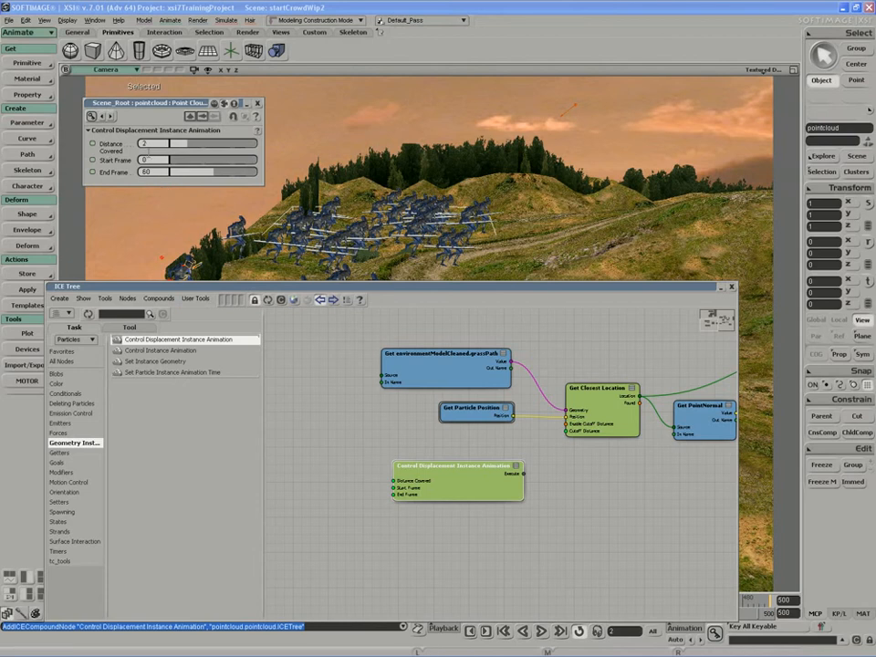
{"action": "middle_click_drag", "start_coordinate": [557, 490], "coordinate": [469, 481]}
{"action": "left_click_drag", "start_coordinate": [379, 480], "coordinate": [609, 493]}
{"action": "key", "text": "z"}
{"action": "right_click", "coordinate": [589, 497]}
{"action": "key", "text": "z"}
{"action": "left_click_drag", "start_coordinate": [595, 494], "coordinate": [467, 532]}
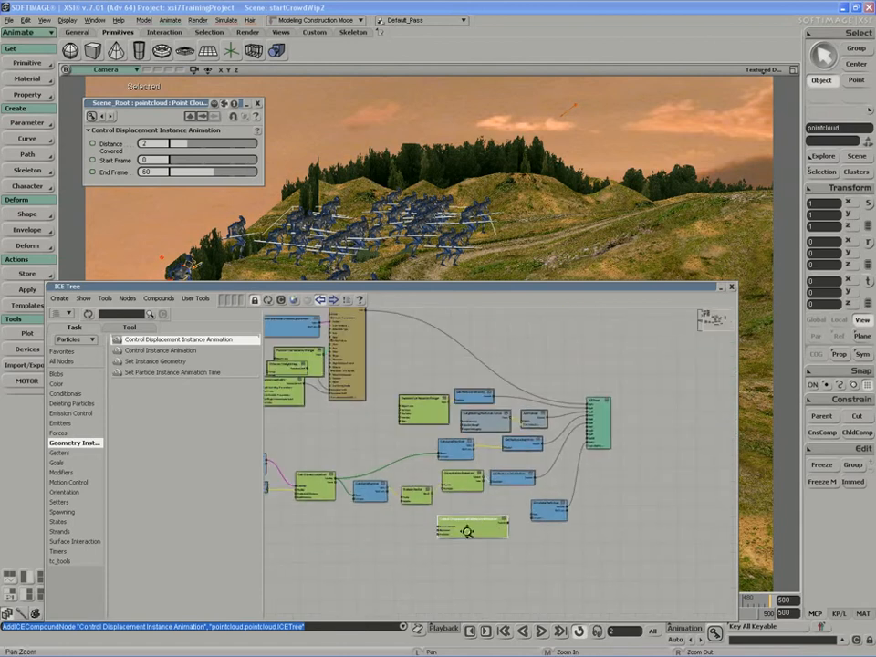
{"action": "middle_click", "coordinate": [467, 532]}
{"action": "left_click_drag", "start_coordinate": [452, 580], "coordinate": [451, 546]}
Connect the Control Displacement Instance Animation node's Execute output to Port5 of the ICETree node and rearrange the nodes around it.
{"action": "left_click", "coordinate": [658, 398]}
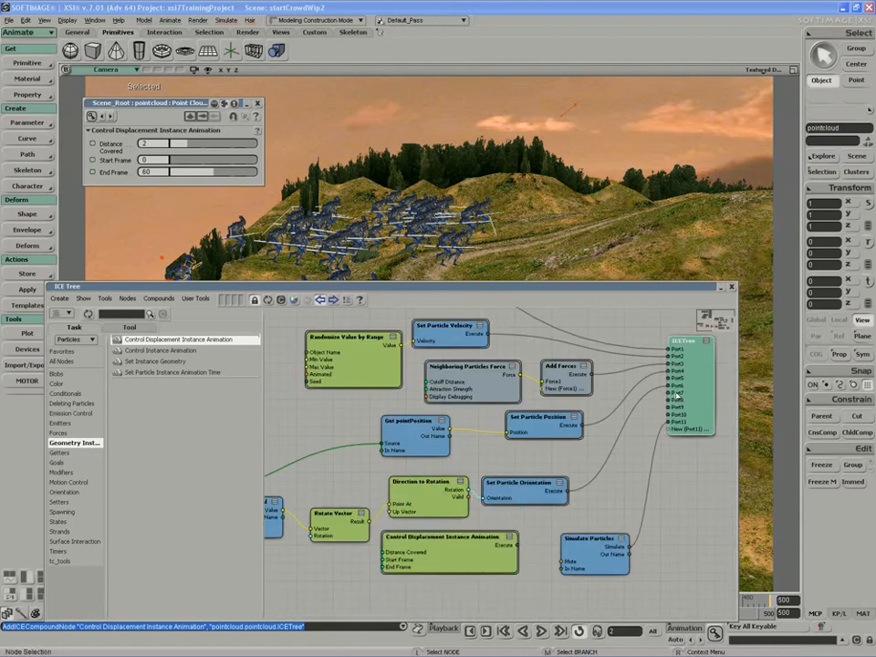
{"action": "left_click_drag", "start_coordinate": [678, 393], "coordinate": [681, 405]}
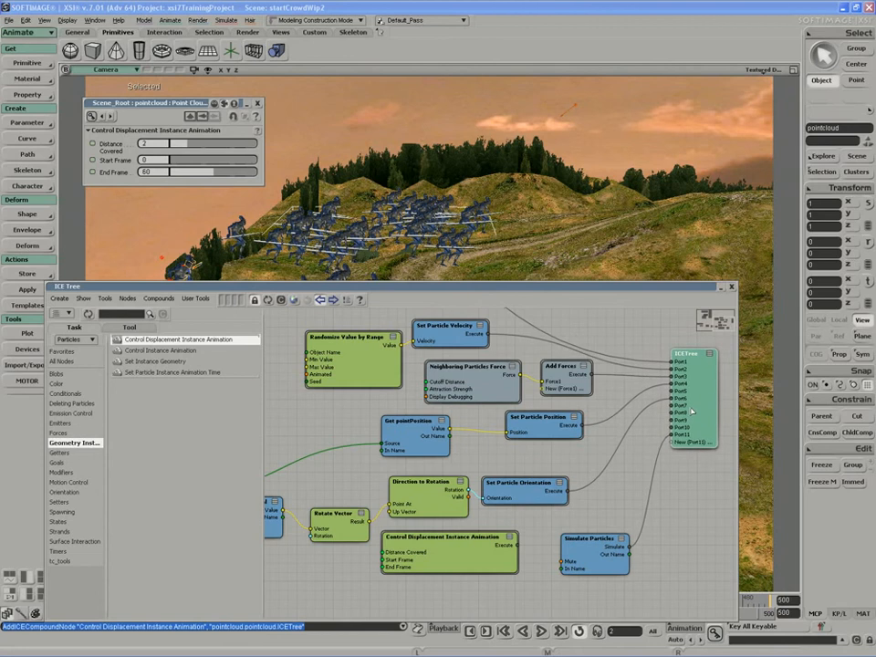
{"action": "middle_click_drag", "start_coordinate": [538, 491], "coordinate": [542, 508]}
{"action": "left_click_drag", "start_coordinate": [498, 549], "coordinate": [672, 391]}
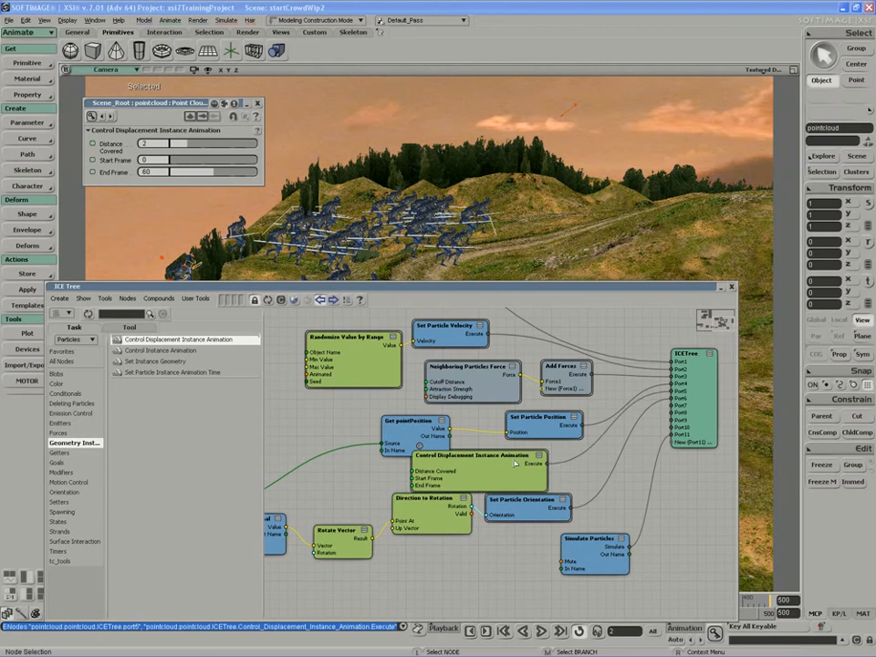
{"action": "left_click_drag", "start_coordinate": [515, 464], "coordinate": [530, 461]}
{"action": "left_click_drag", "start_coordinate": [543, 433], "coordinate": [539, 428]}
{"action": "left_click_drag", "start_coordinate": [596, 555], "coordinate": [602, 562]}
{"action": "left_click", "coordinate": [555, 519]}
{"action": "left_click_drag", "start_coordinate": [510, 468], "coordinate": [513, 466]}
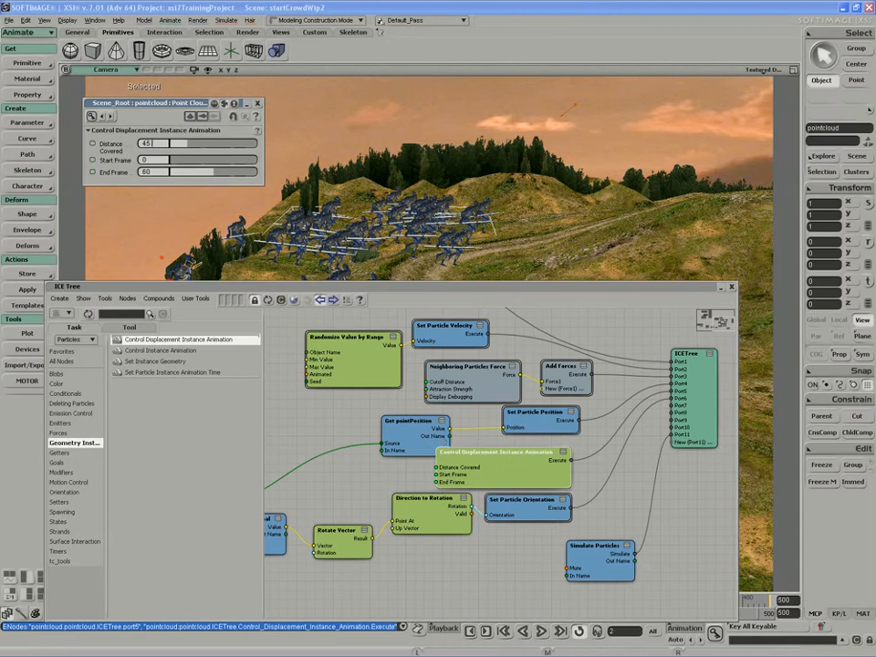
Set the instance animation's Distance Covered to 45.2, End Frame to 20 and Start Frame to 1.
{"action": "left_click_drag", "start_coordinate": [162, 144], "coordinate": [164, 143]}
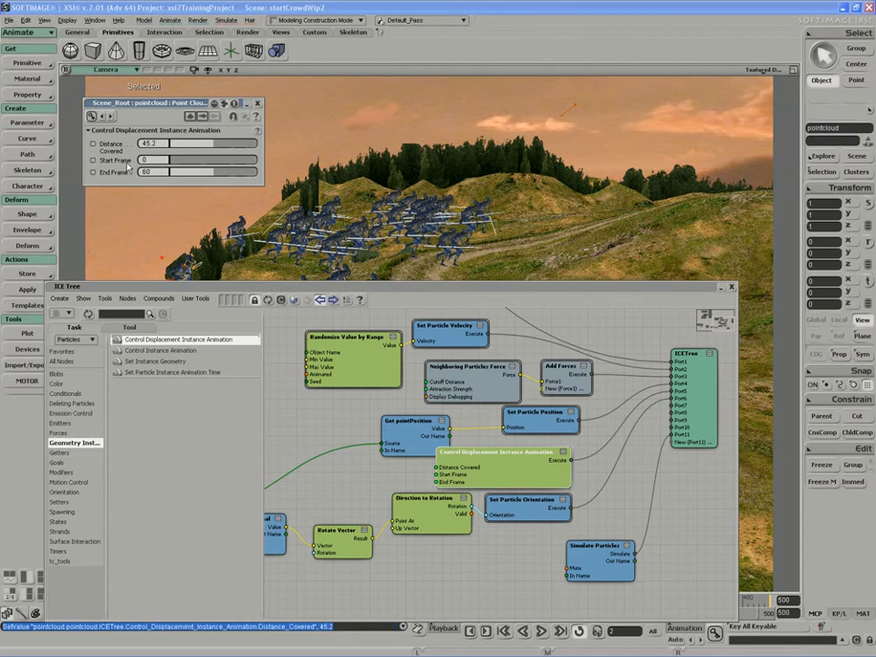
{"action": "key", "text": "Return"}
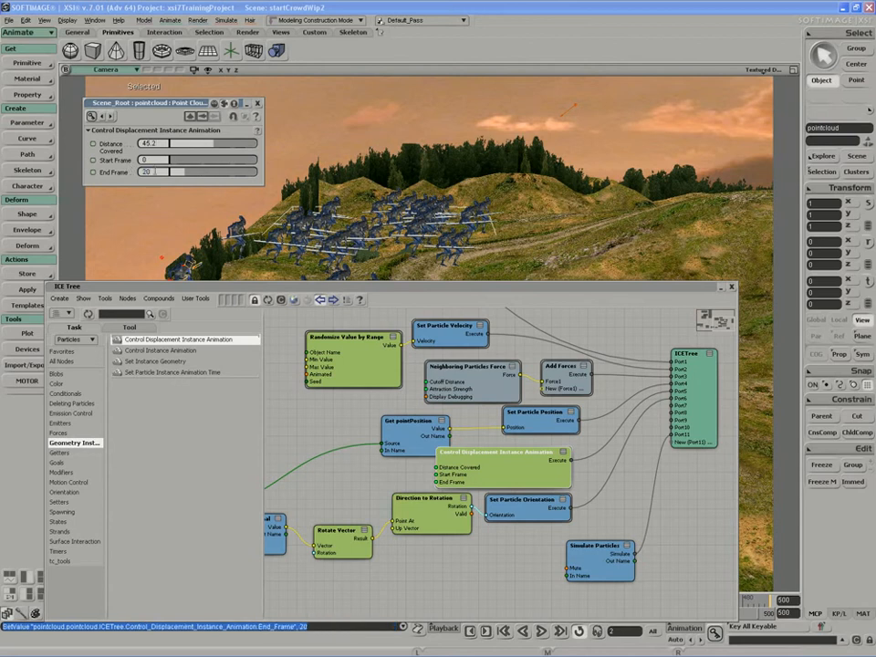
{"action": "type", "text": "1"}
{"action": "key", "text": "Return"}
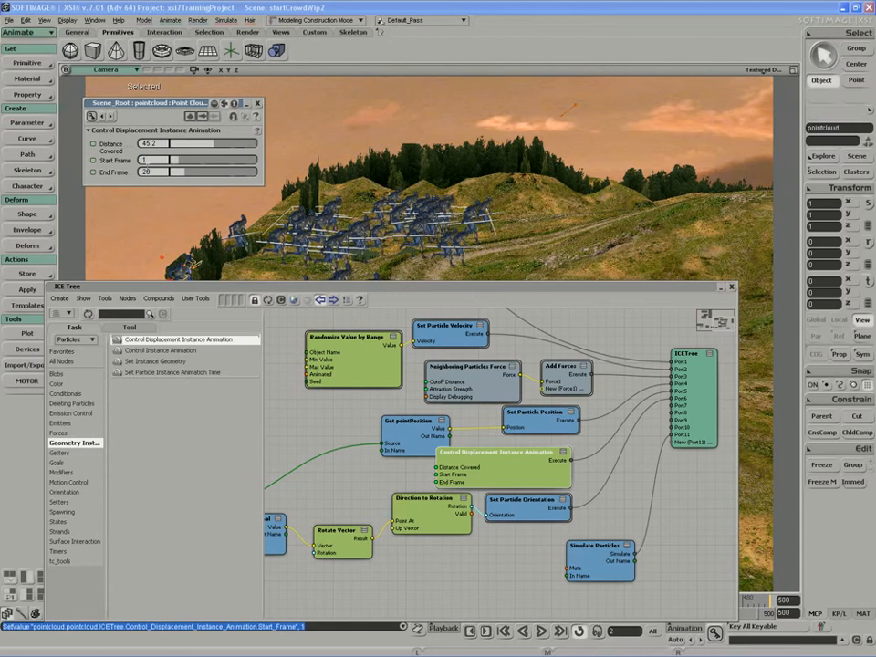
Collapse the ICE Tree window and play the crowd simulation from the start frame in the textured camera view.
{"action": "double_click", "coordinate": [516, 287]}
{"action": "left_click_drag", "start_coordinate": [516, 287], "coordinate": [506, 73]}
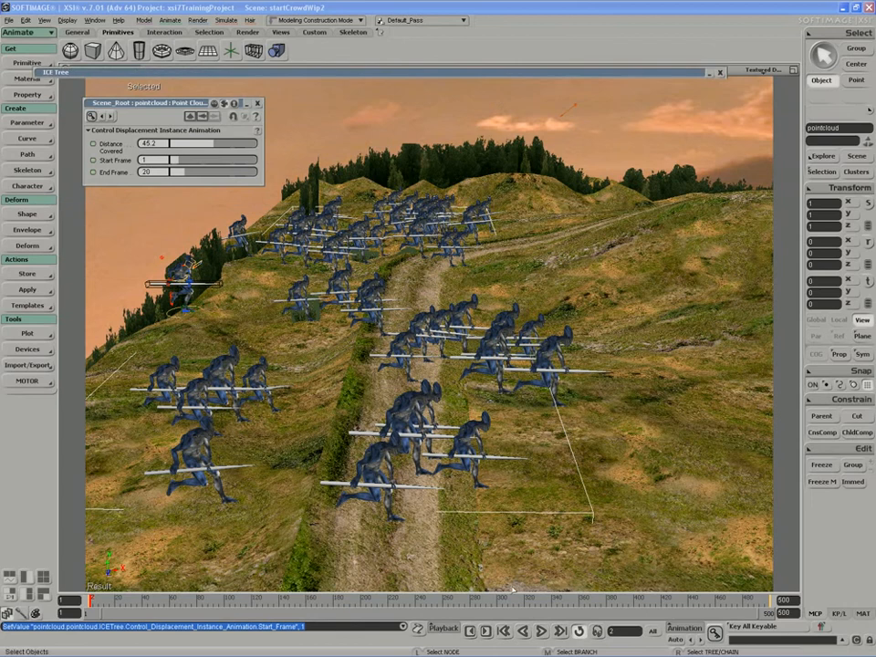
{"action": "left_click", "coordinate": [541, 631]}
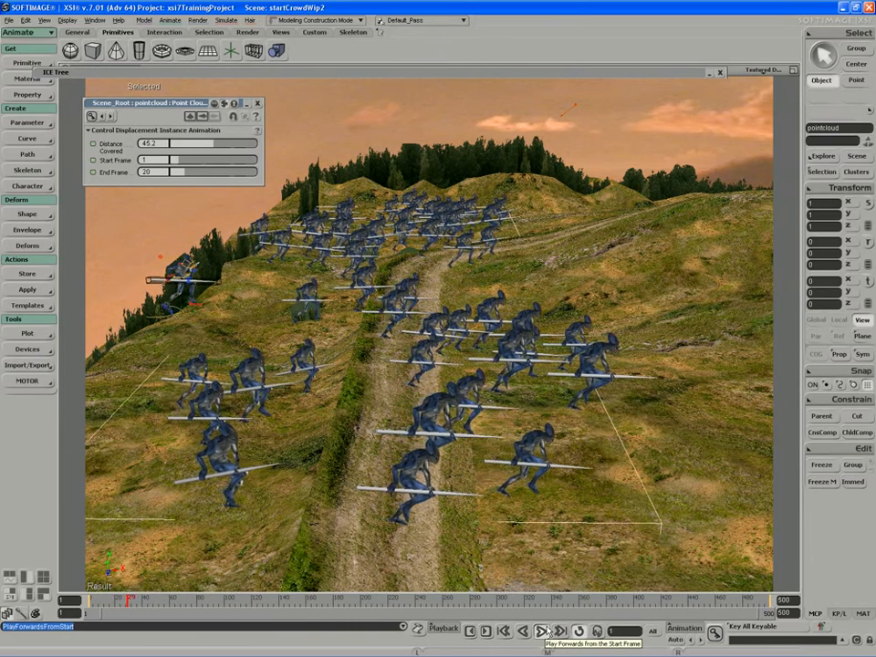
{"action": "left_click", "coordinate": [549, 624]}
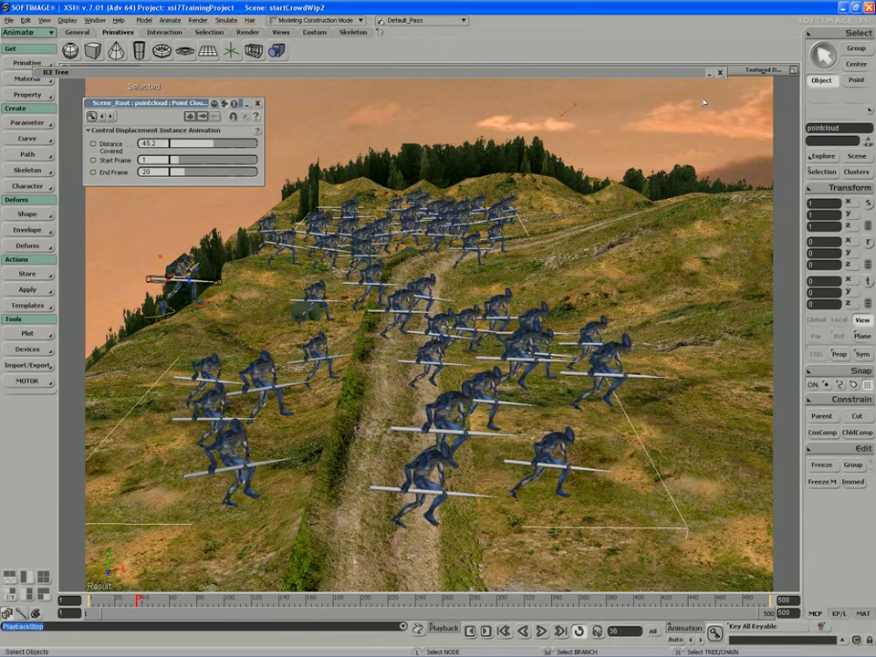
Switch the camera view to wireframe, replay the simulation and inspect the running crowd from several angles.
{"action": "left_click", "coordinate": [762, 69]}
{"action": "left_click", "coordinate": [735, 195]}
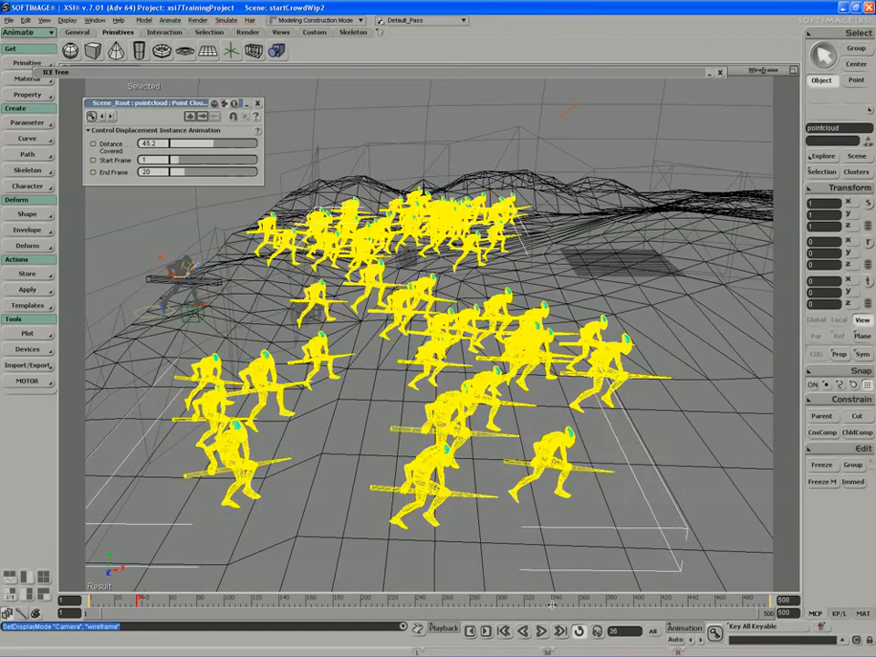
{"action": "left_click", "coordinate": [542, 632]}
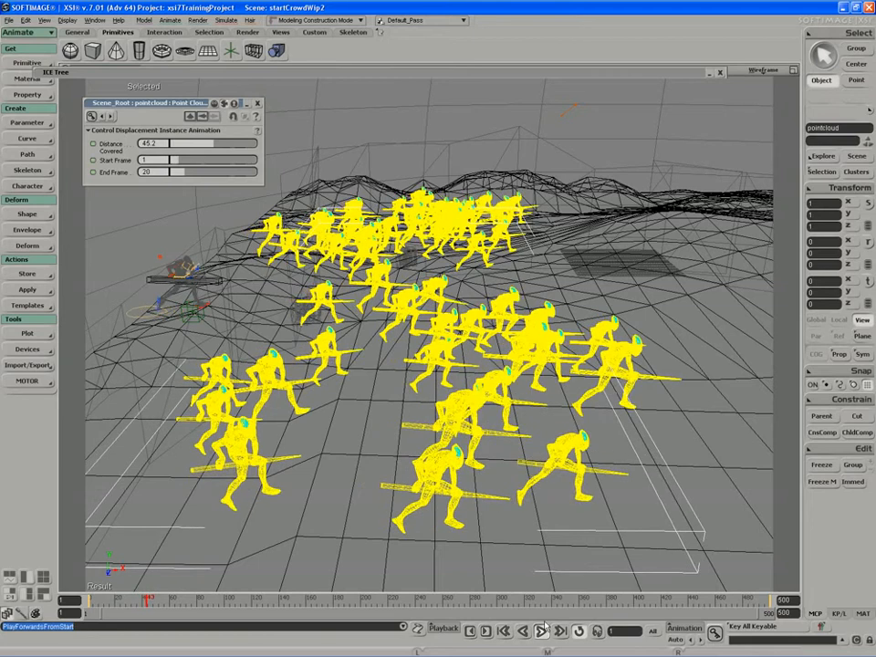
{"action": "right_click_drag", "start_coordinate": [497, 498], "coordinate": [492, 488]}
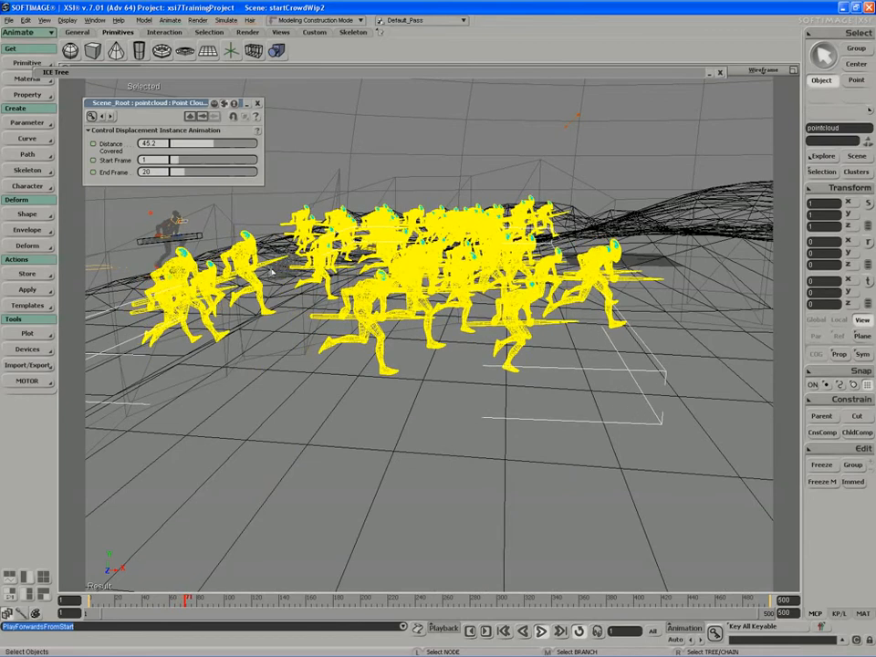
{"action": "right_click_drag", "start_coordinate": [273, 278], "coordinate": [277, 312]}
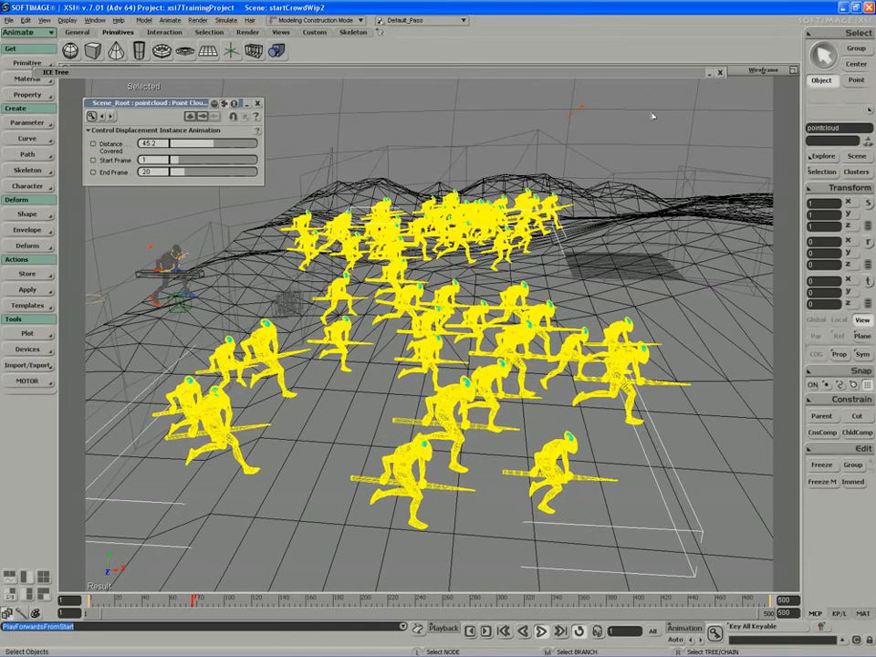
{"action": "left_click", "coordinate": [763, 70]}
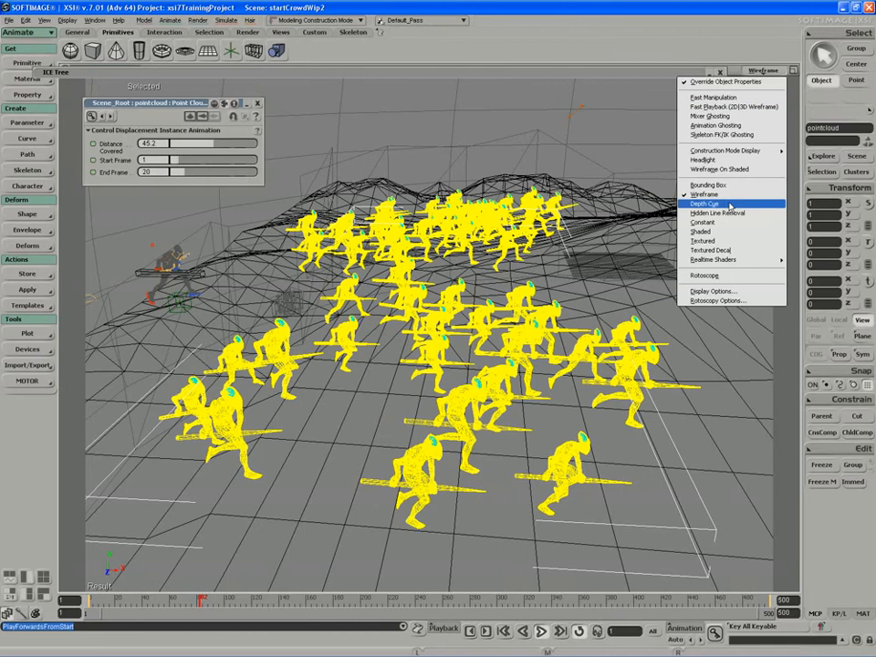
{"action": "left_click", "coordinate": [630, 144]}
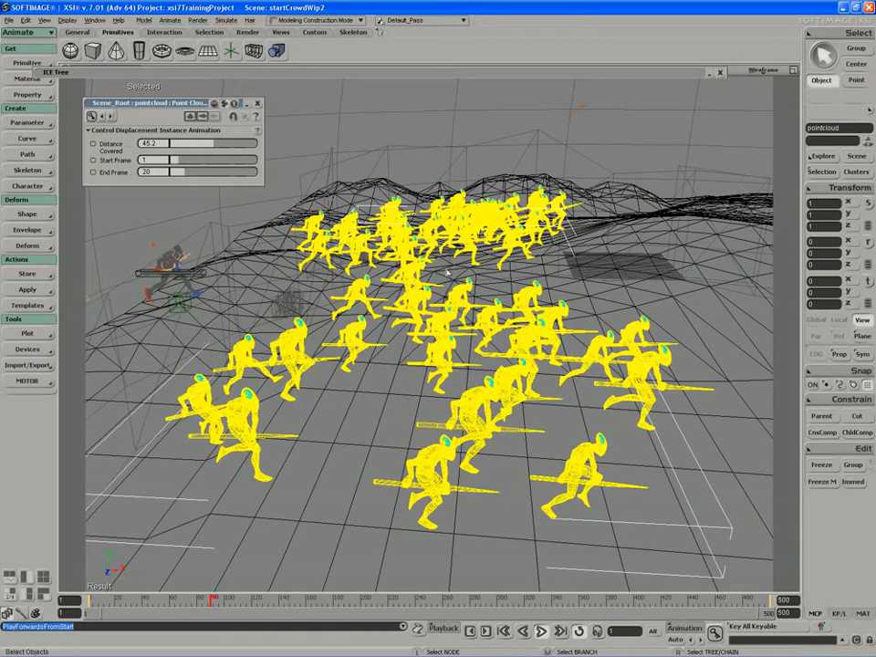
{"action": "middle_click_drag", "start_coordinate": [447, 272], "coordinate": [440, 273]}
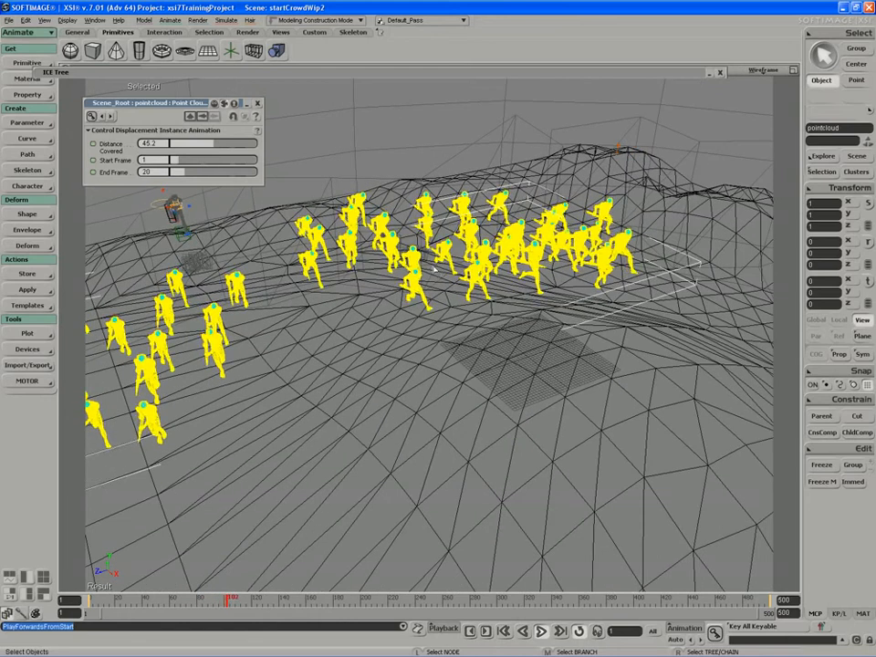
{"action": "key", "text": "s"}
{"action": "right_click_drag", "start_coordinate": [440, 274], "coordinate": [477, 268]}
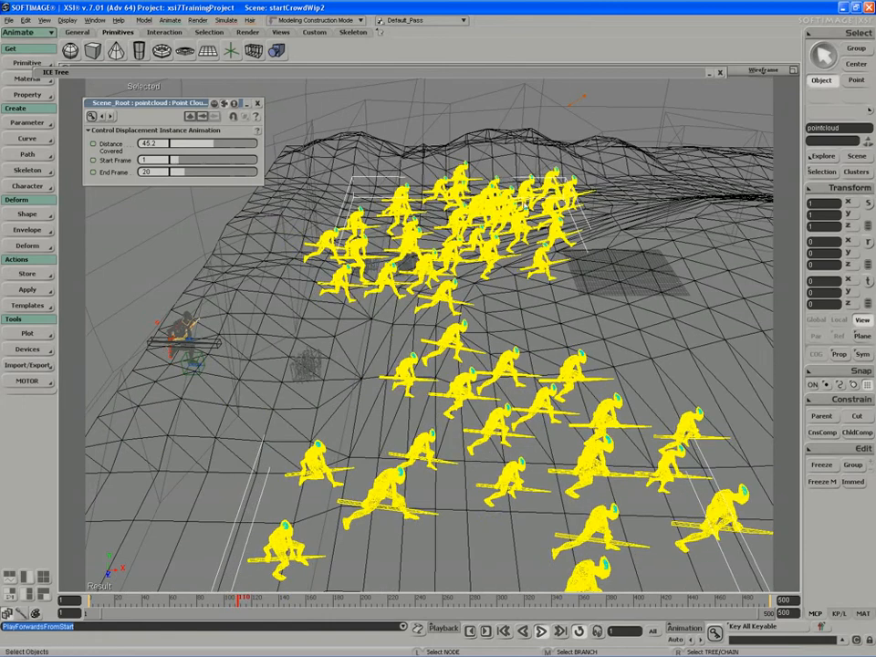
Return the camera view to Textured Decal display and stop the playback.
{"action": "left_click", "coordinate": [763, 69]}
{"action": "left_click", "coordinate": [723, 249]}
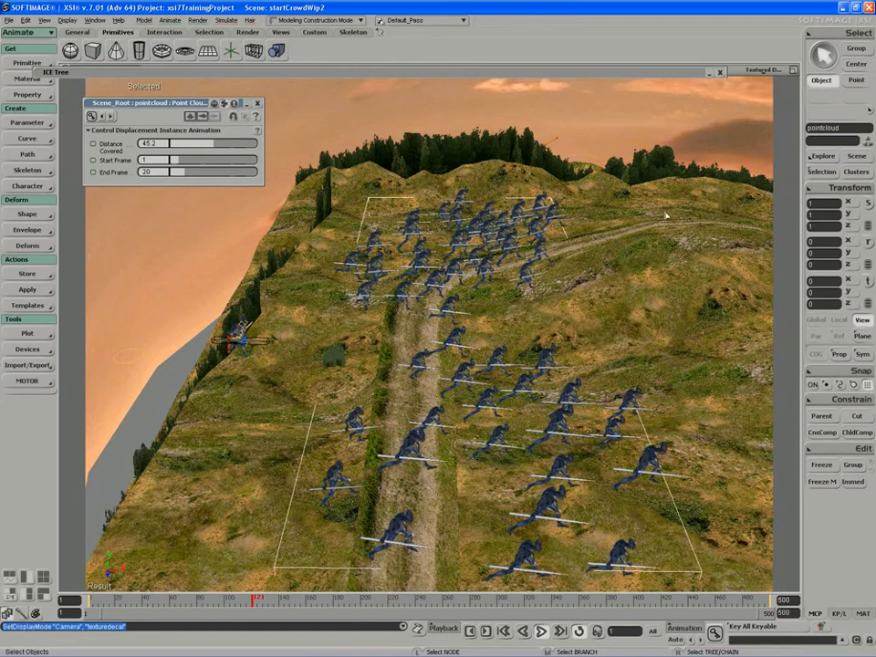
{"action": "left_click", "coordinate": [543, 630]}
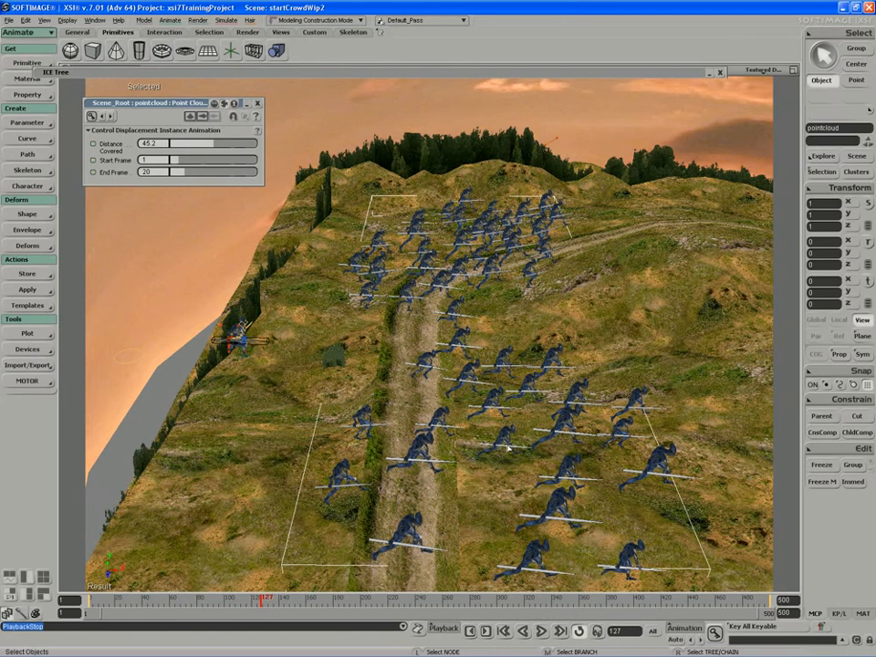
Open a new ICE Tree window for the point cloud and enlarge it so the node connections are readable.
{"action": "key", "text": "alt+9"}
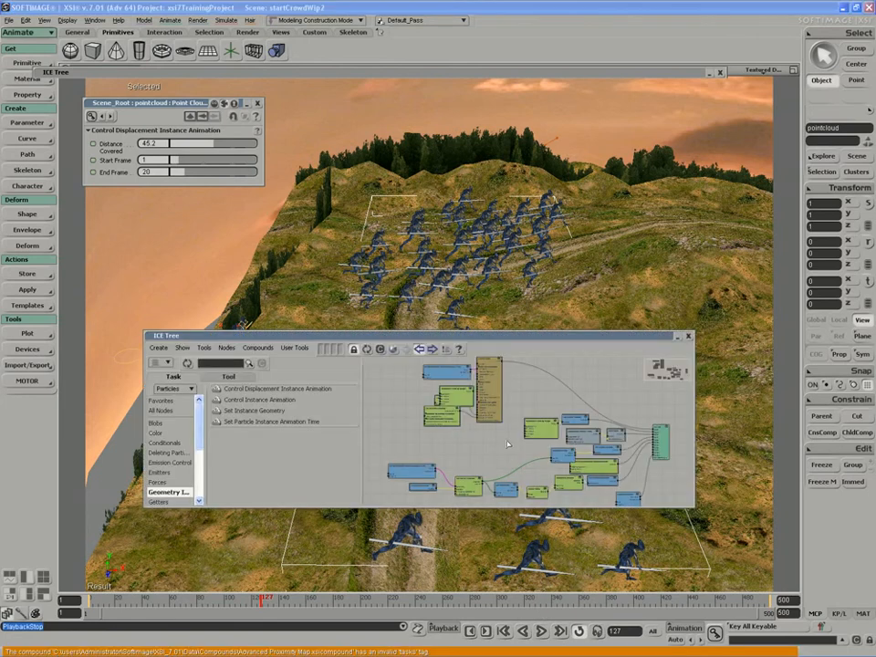
{"action": "left_click_drag", "start_coordinate": [484, 335], "coordinate": [388, 212]}
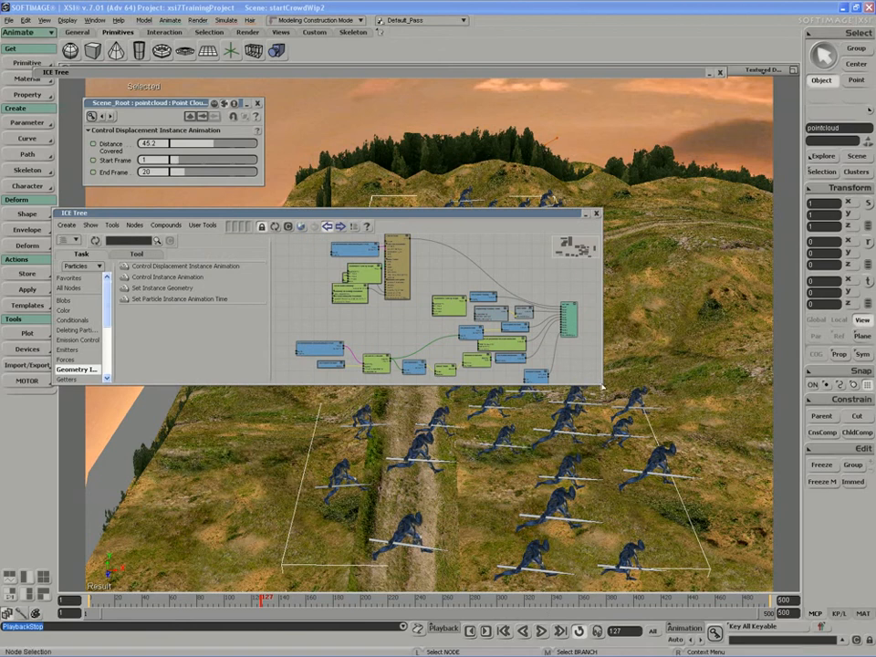
{"action": "left_click_drag", "start_coordinate": [601, 384], "coordinate": [748, 586]}
{"action": "scroll", "coordinate": [565, 398], "scroll_direction": "up", "scroll_amount": 5}
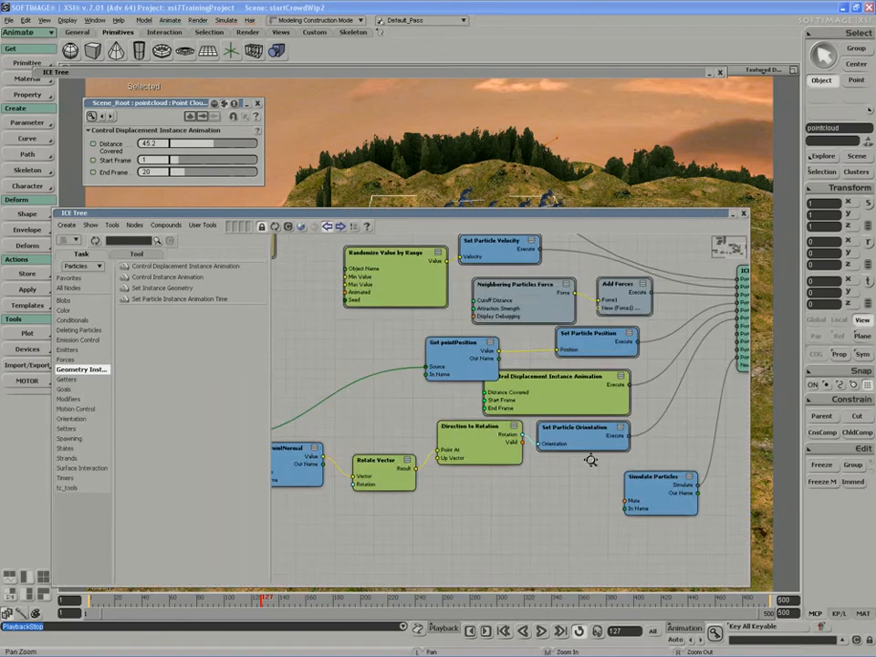
Nudge the Control Displacement Instance Animation node aside and disconnect Add Forces from Port3 of the ICETree node.
{"action": "left_click", "coordinate": [553, 407]}
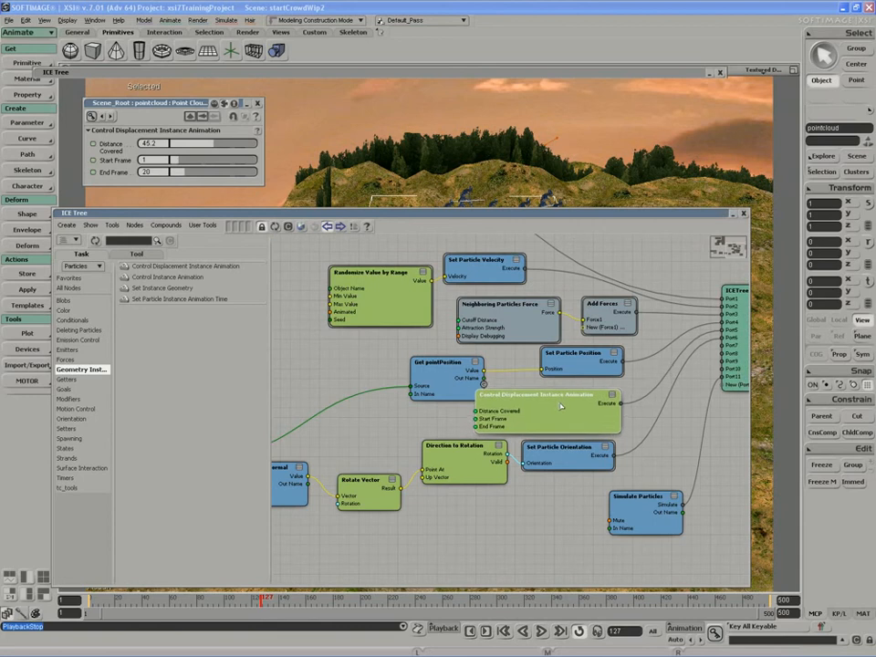
{"action": "left_click_drag", "start_coordinate": [556, 405], "coordinate": [551, 405]}
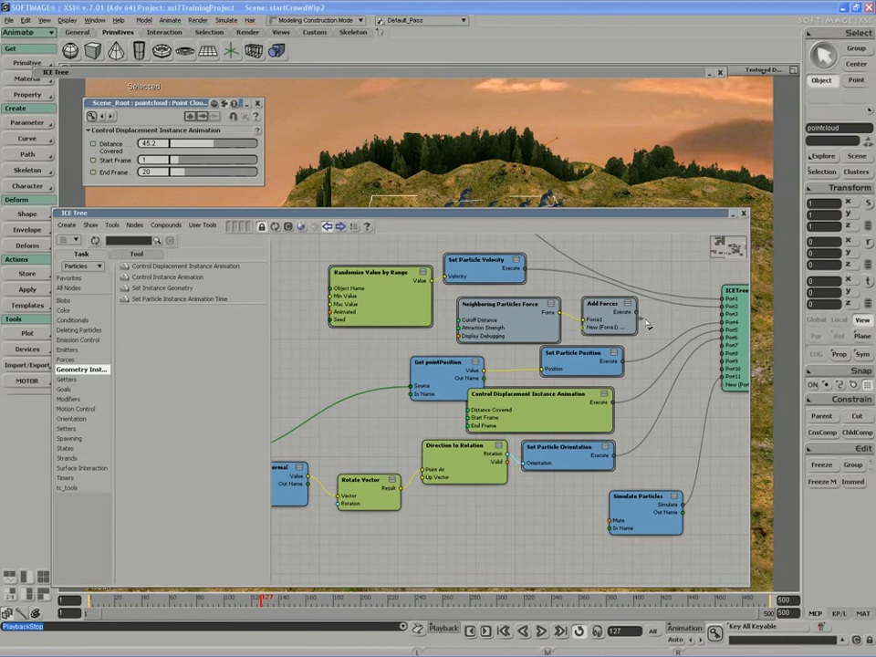
{"action": "left_click_drag", "start_coordinate": [646, 321], "coordinate": [645, 322]}
{"action": "middle_click", "coordinate": [614, 320]}
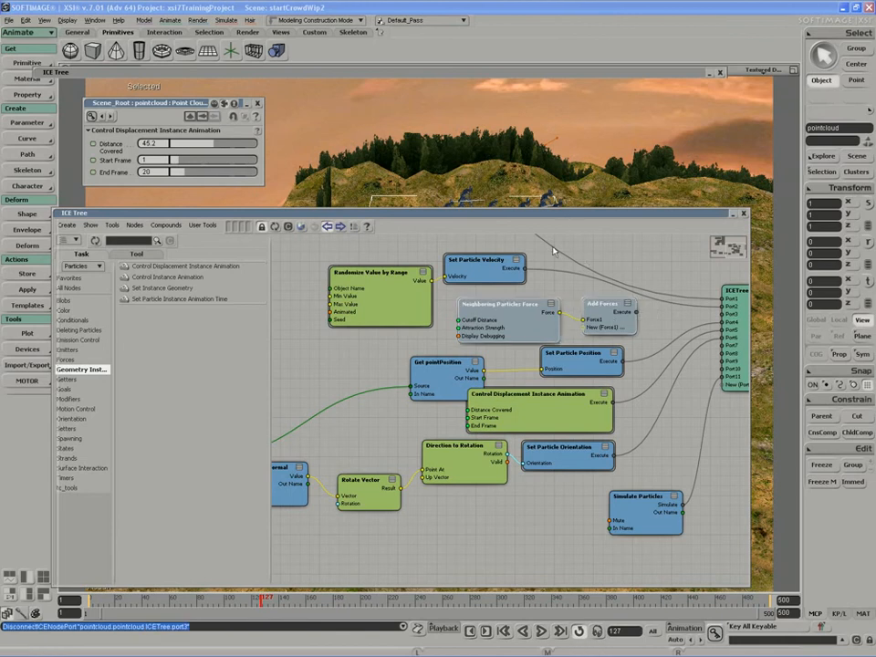
Collapse the ICE Tree window and replay the simulation from the start, switching the camera view to wireframe.
{"action": "double_click", "coordinate": [553, 213]}
{"action": "left_click", "coordinate": [544, 631]}
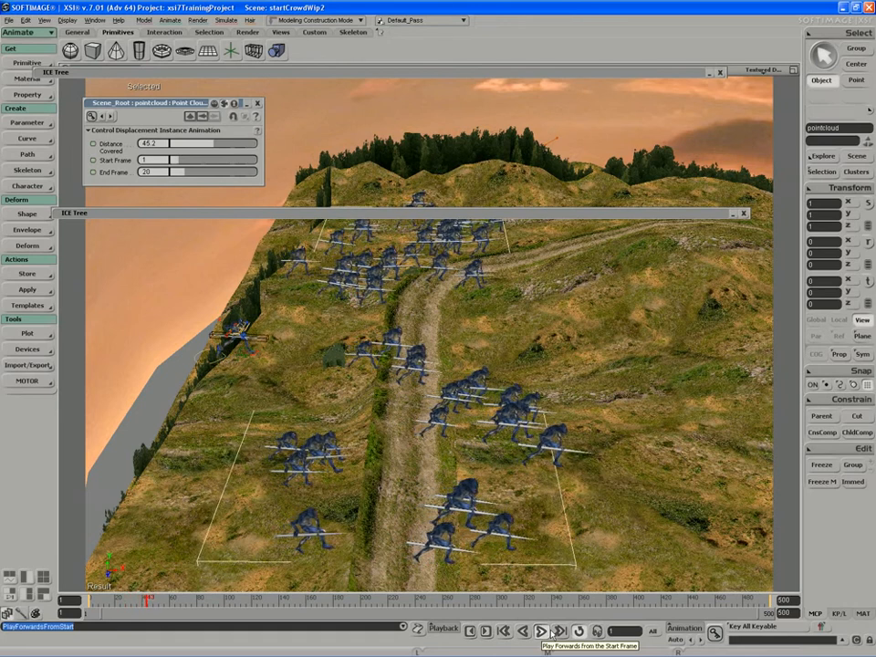
{"action": "left_click", "coordinate": [762, 69]}
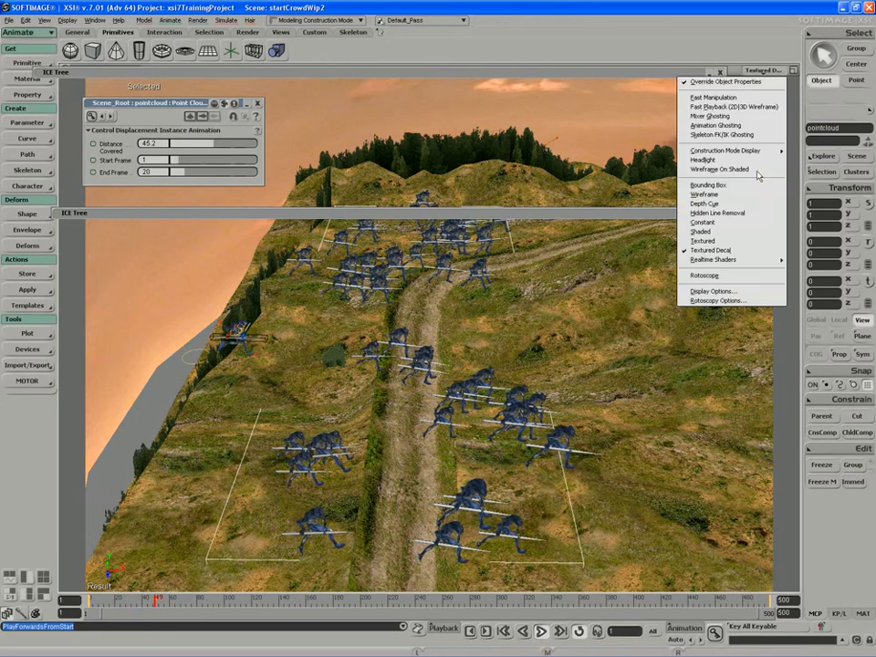
{"action": "left_click", "coordinate": [730, 194]}
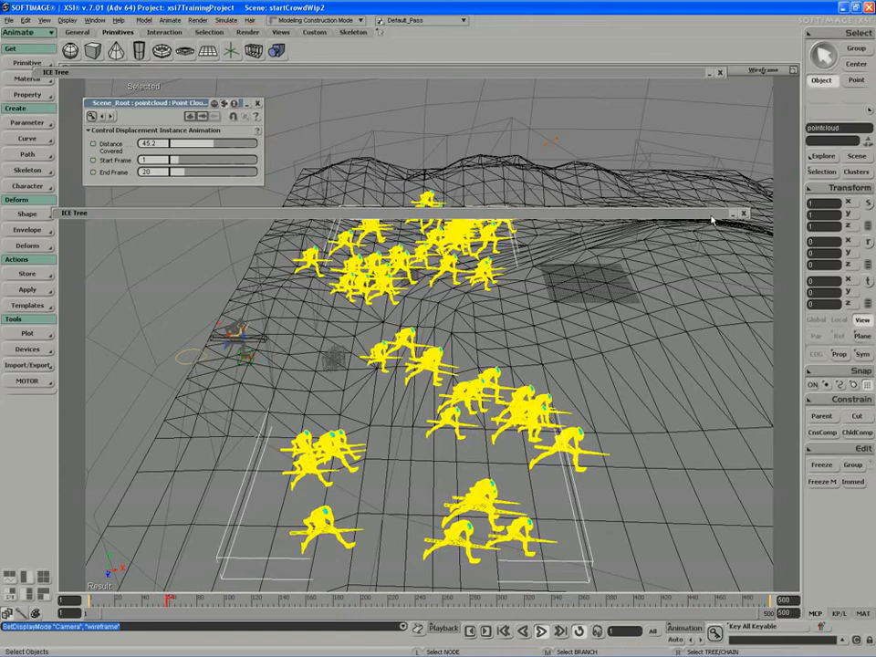
{"action": "left_click", "coordinate": [542, 630]}
Swap the Control Displacement Instance Animation node with the force nodes and reconnect its Execute output from Port5 to Port3 of ICETree.
{"action": "double_click", "coordinate": [472, 216]}
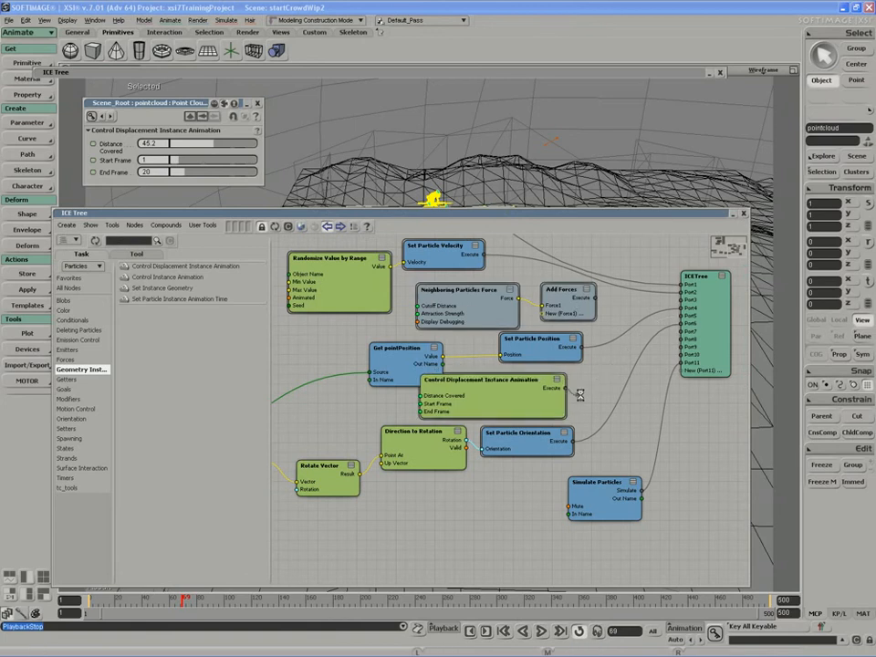
{"action": "left_click_drag", "start_coordinate": [548, 381], "coordinate": [413, 319]}
{"action": "middle_click_drag", "start_coordinate": [592, 304], "coordinate": [577, 392]}
{"action": "left_click", "coordinate": [428, 318]}
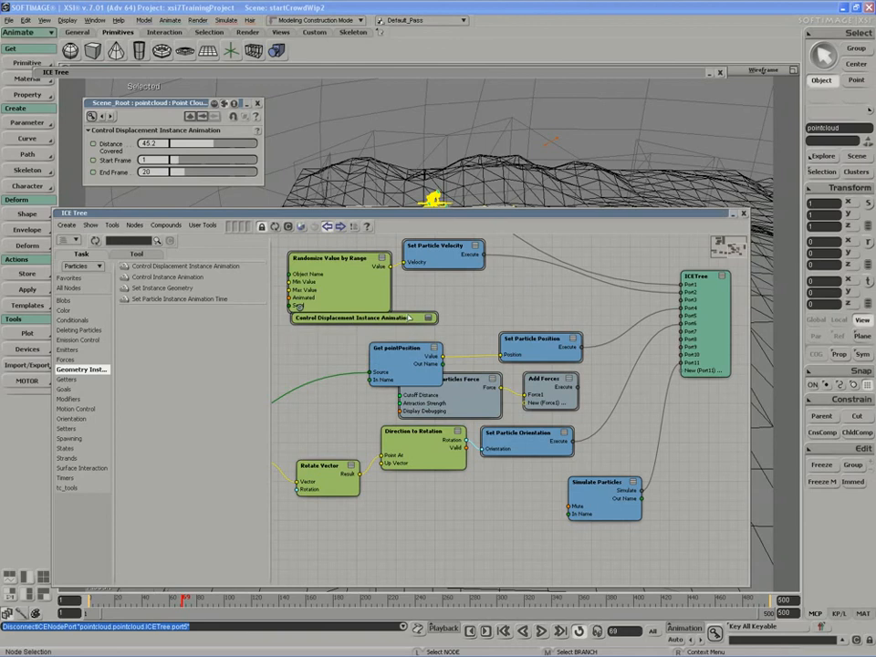
{"action": "left_click_drag", "start_coordinate": [435, 319], "coordinate": [547, 294]}
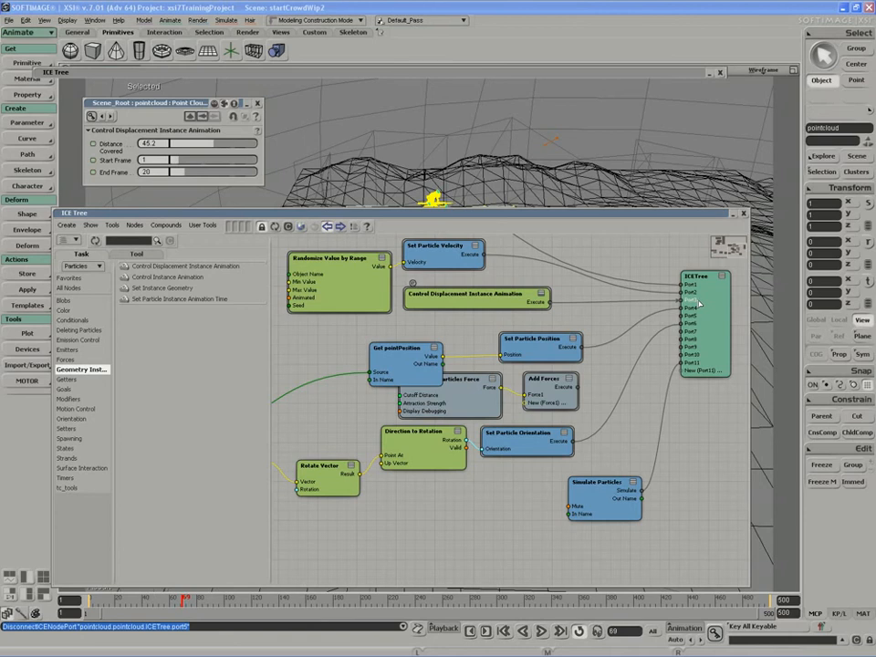
{"action": "left_click_drag", "start_coordinate": [699, 304], "coordinate": [687, 300]}
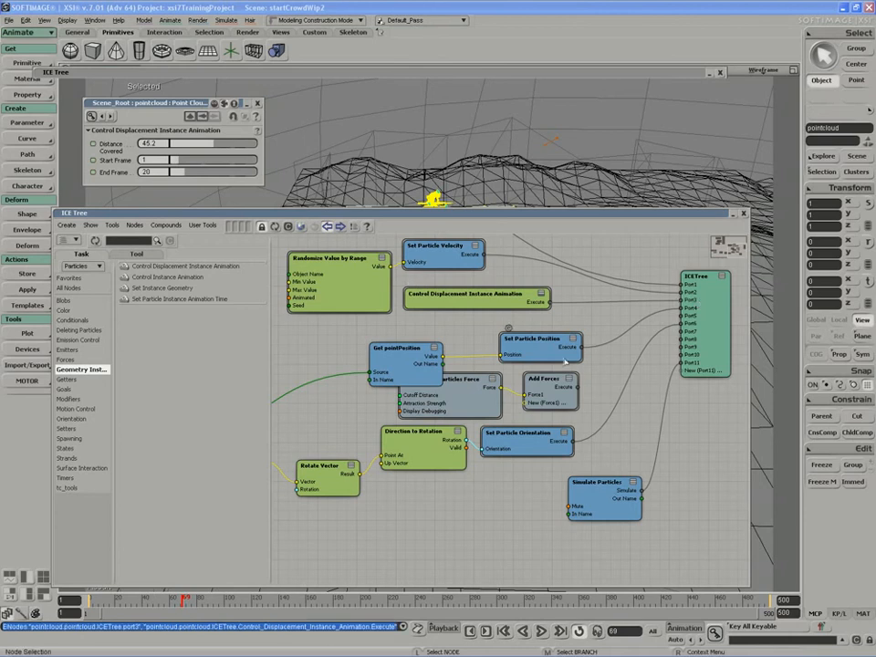
Tidy the Get pointPosition and Set Particle Position nodes and disconnect Set Particle Position and Set Particle Orientation from the ICETree node.
{"action": "left_click_drag", "start_coordinate": [561, 348], "coordinate": [558, 341]}
{"action": "left_click_drag", "start_coordinate": [416, 365], "coordinate": [411, 347]}
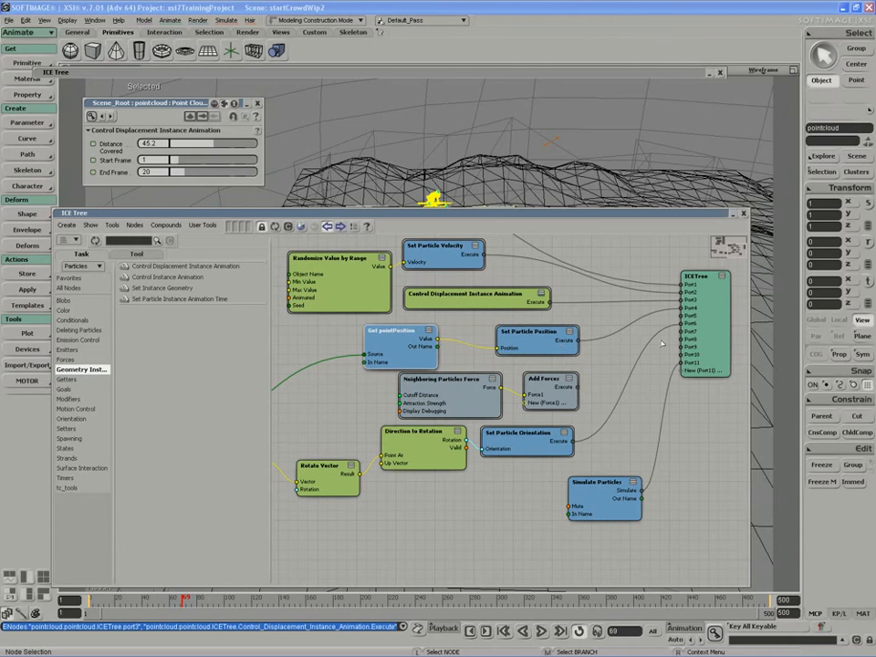
{"action": "left_click_drag", "start_coordinate": [673, 313], "coordinate": [656, 339]}
{"action": "middle_click_drag", "start_coordinate": [530, 331], "coordinate": [524, 338]}
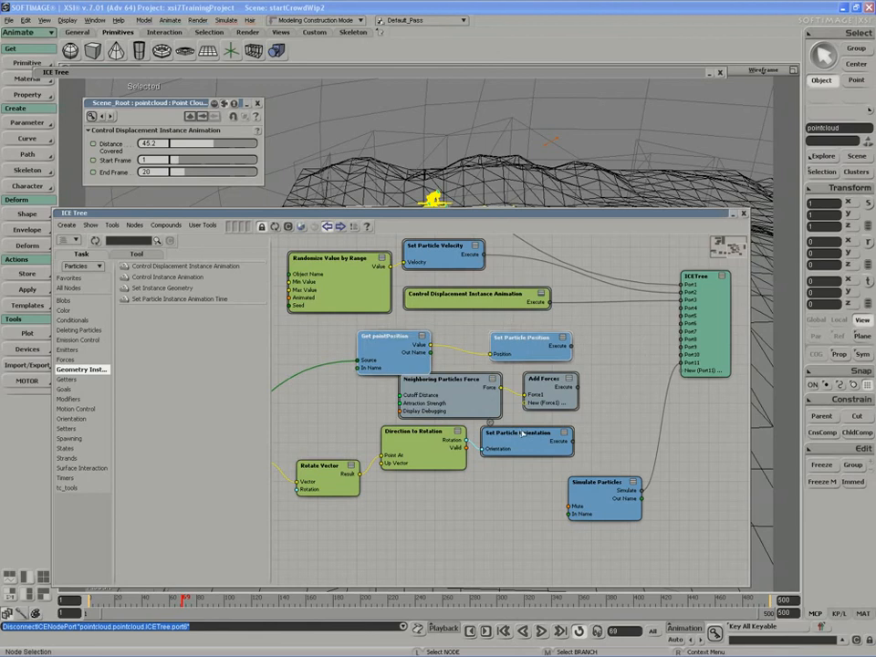
{"action": "middle_click_drag", "start_coordinate": [522, 442], "coordinate": [522, 444]}
Connect Set Particle Position's Execute output to Port4 of the ICETree node and nudge the Set Particle Orientation branch down.
{"action": "left_click_drag", "start_coordinate": [572, 346], "coordinate": [575, 349]}
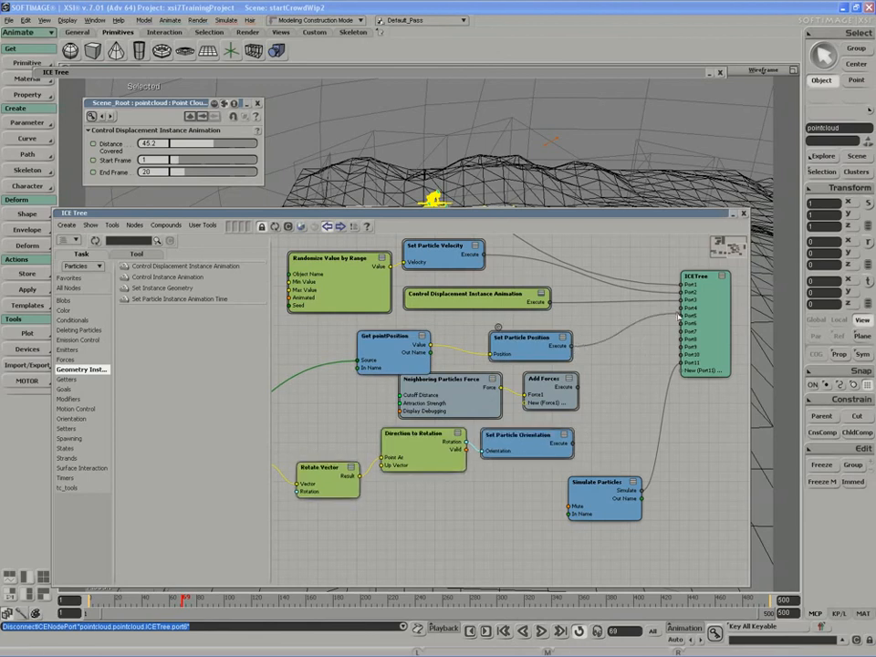
{"action": "left_click_drag", "start_coordinate": [678, 316], "coordinate": [681, 309]}
{"action": "middle_click_drag", "start_coordinate": [540, 436], "coordinate": [539, 437]}
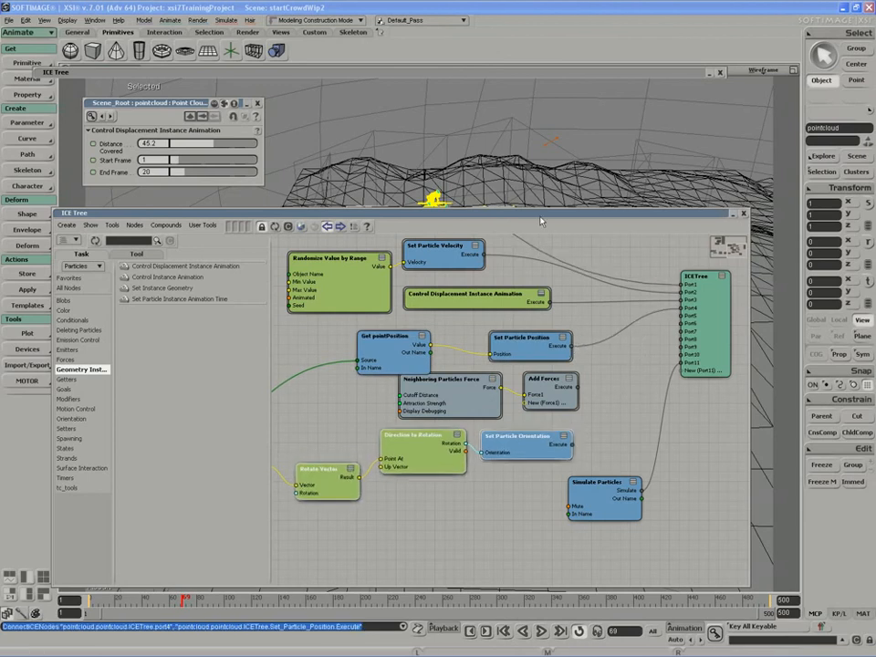
Collapse the ICE Tree window, play the rewired crowd simulation briefly and return the timeline to frame 1.
{"action": "double_click", "coordinate": [540, 215]}
{"action": "left_click", "coordinate": [541, 632]}
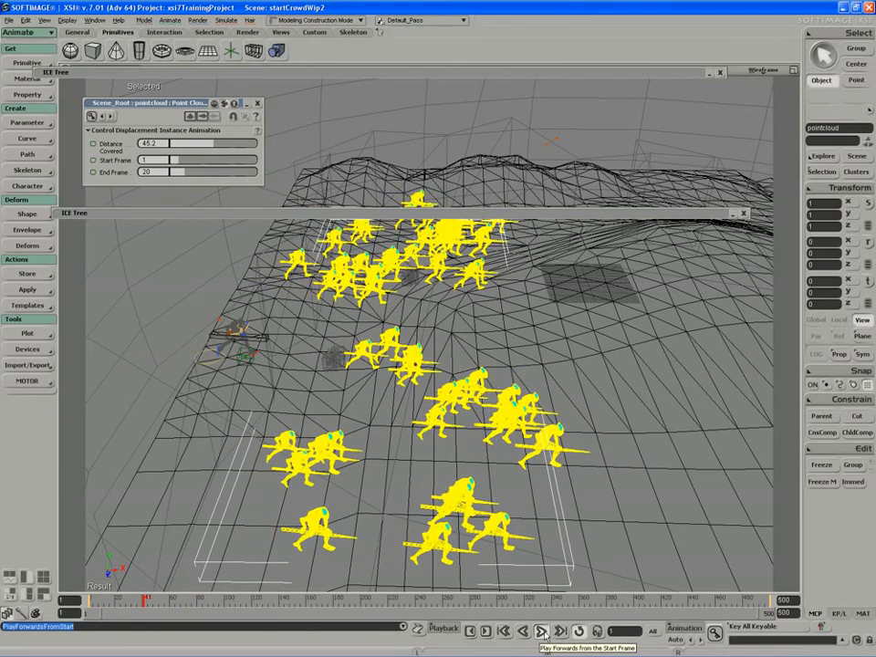
{"action": "left_click", "coordinate": [542, 632]}
{"action": "left_click", "coordinate": [103, 599]}
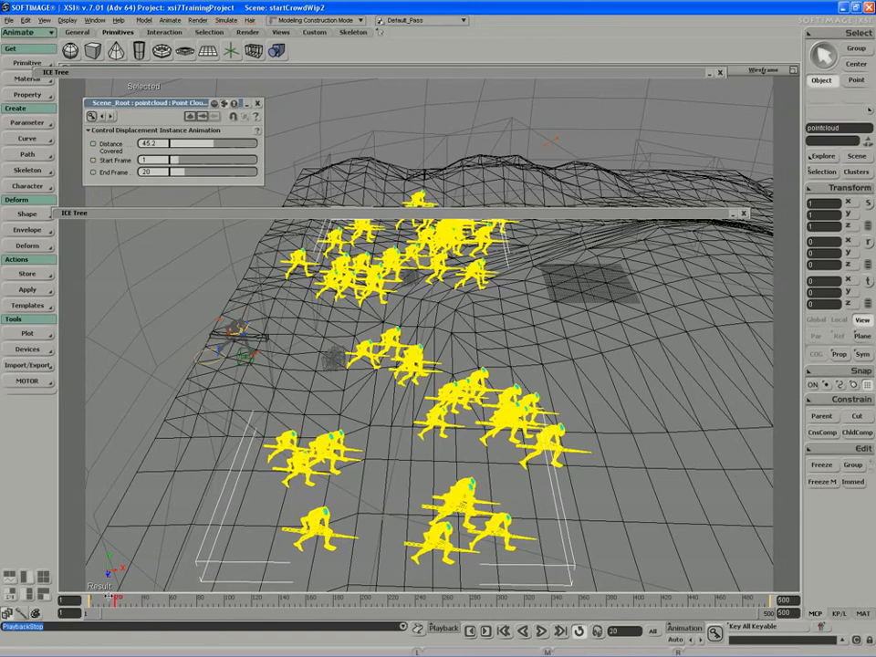
{"action": "mouse_move", "coordinate": [103, 599]}
{"action": "left_mouse_down"}
{"action": "mouse_move", "coordinate": [119, 599]}
{"action": "mouse_move", "coordinate": [88, 599]}
{"action": "left_mouse_up"}
{"action": "double_click", "coordinate": [355, 216]}
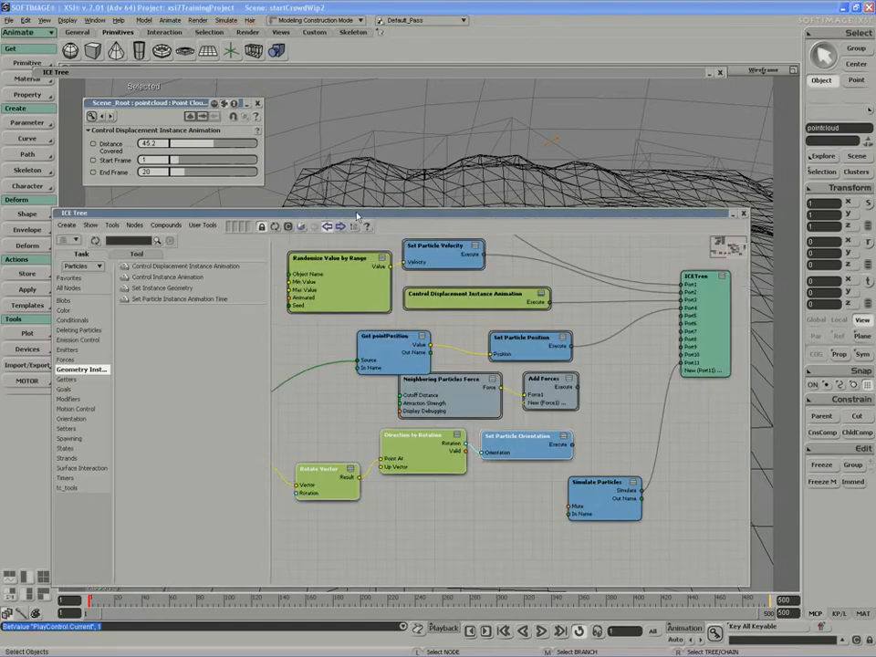
{"action": "left_click_drag", "start_coordinate": [365, 341], "coordinate": [417, 340]}
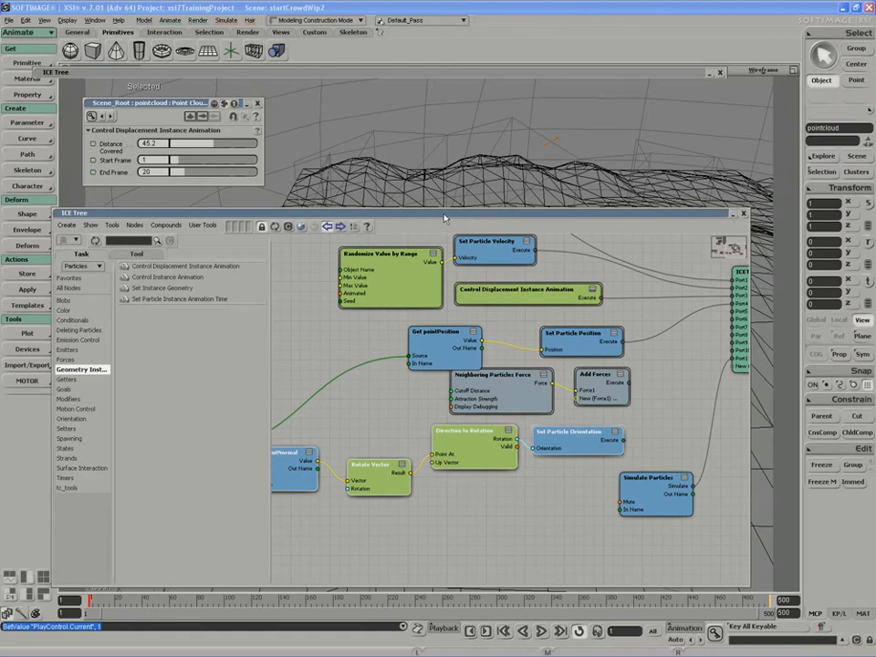
{"action": "double_click", "coordinate": [445, 217]}
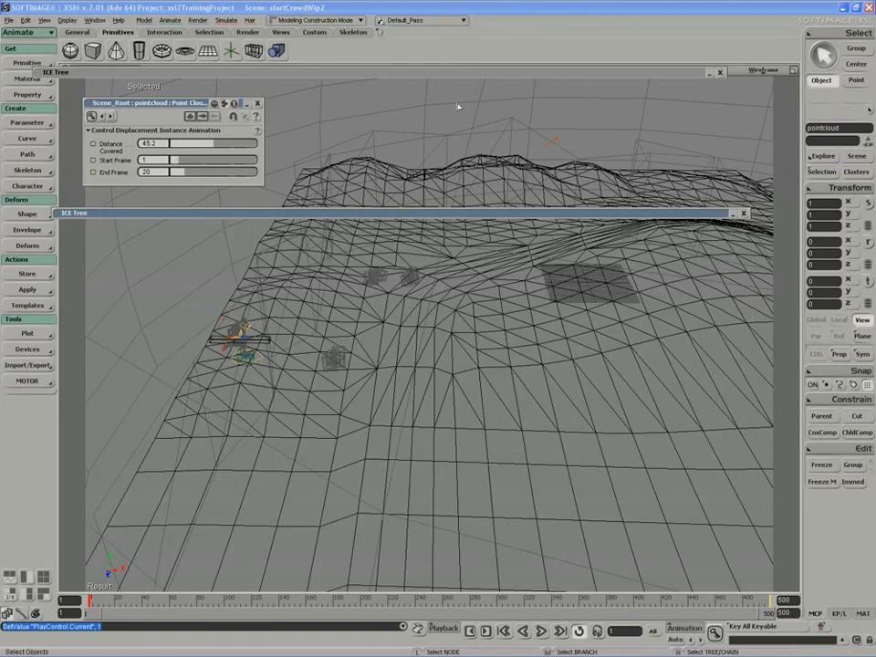
Delete the mulcorWithSPear20Frame_Preset_Clip from the fourth track of the mulcorAdvancedRigModelSpear model's animation mixer and close the mixer.
{"action": "key", "text": "8"}
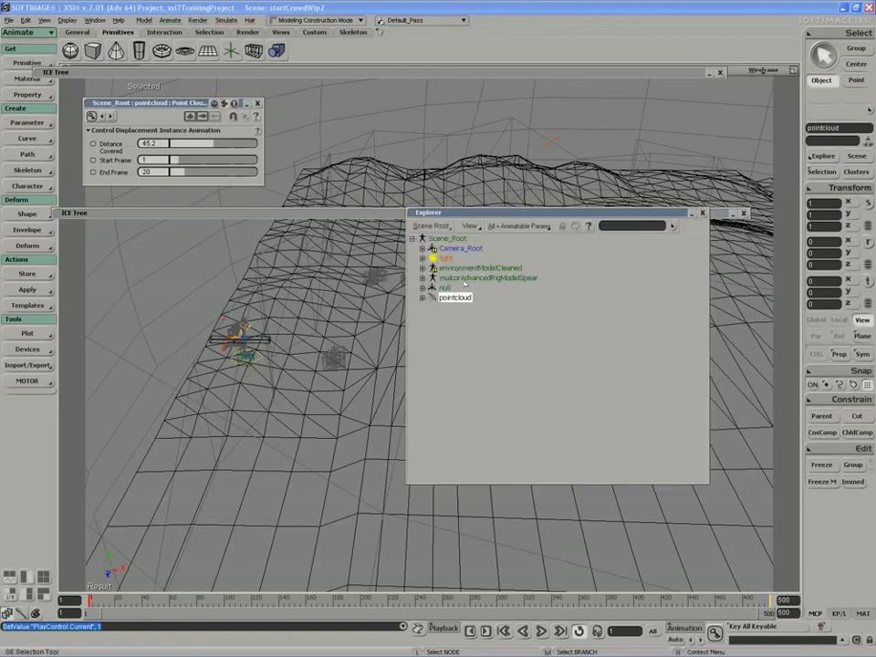
{"action": "middle_click", "coordinate": [457, 278]}
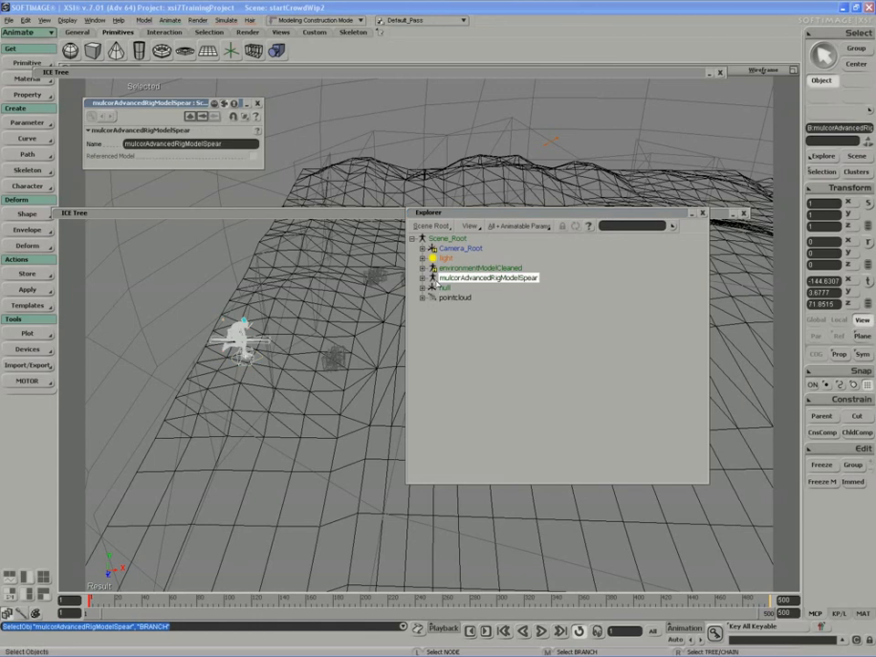
{"action": "key", "text": "alt+0"}
{"action": "left_click", "coordinate": [253, 377]}
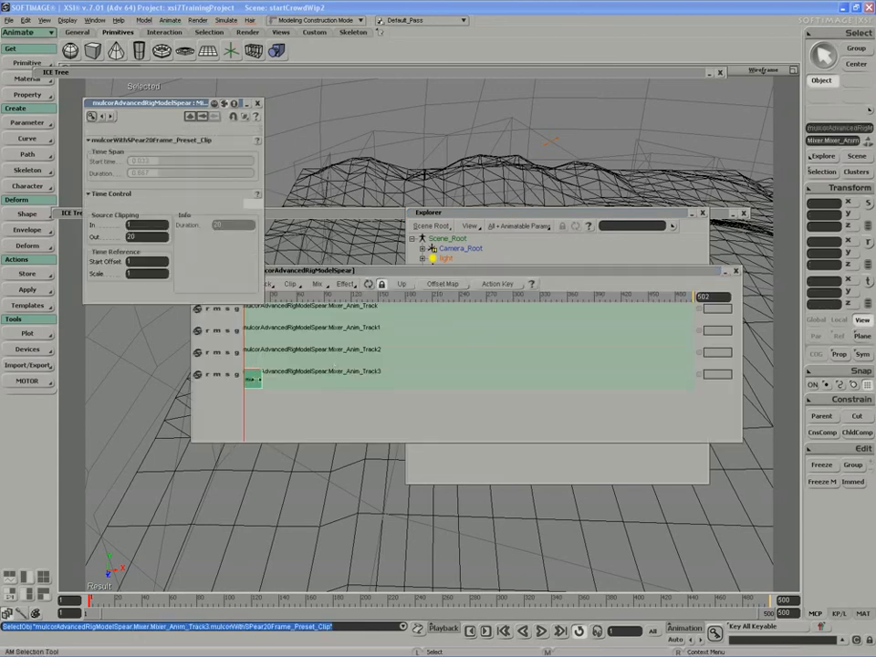
{"action": "key", "text": "Delete"}
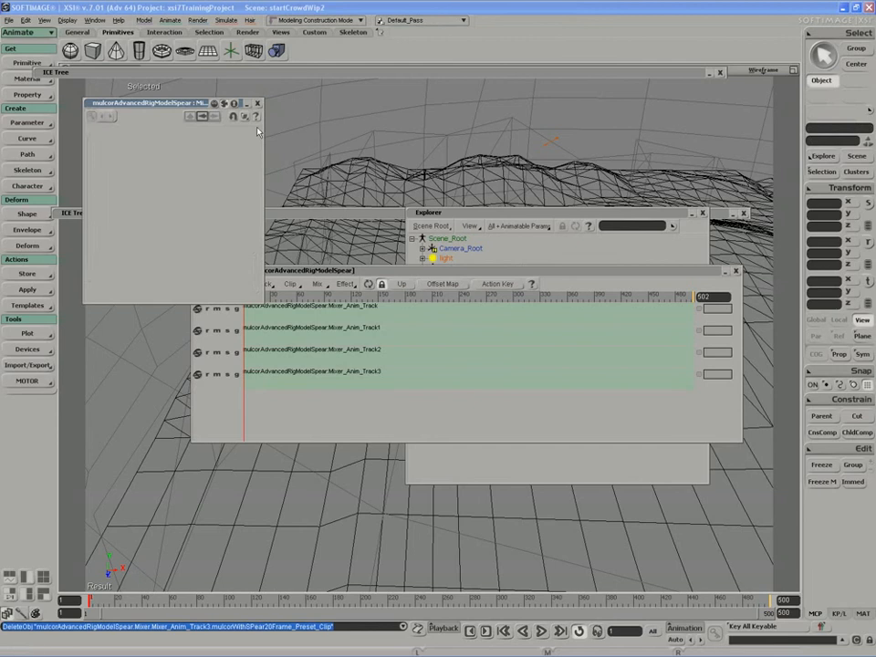
{"action": "left_click", "coordinate": [258, 103]}
{"action": "left_click", "coordinate": [736, 271]}
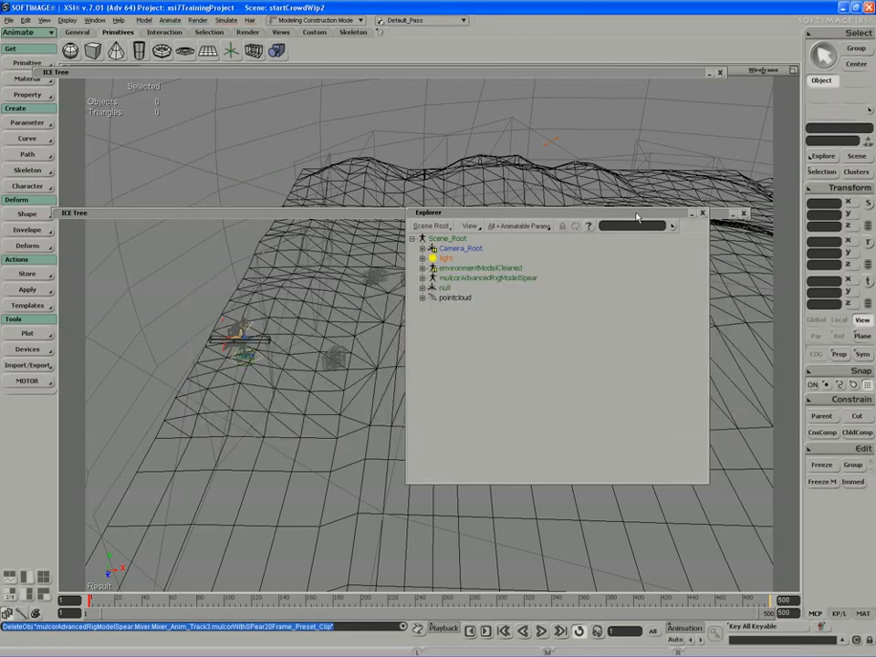
Apply the mulcorWithSPear20Frame_Preset action from mulcorAdvancedRigModelSpear's mixer animation sources back onto the rig.
{"action": "left_click_drag", "start_coordinate": [637, 217], "coordinate": [633, 202]}
{"action": "middle_click", "coordinate": [476, 264]}
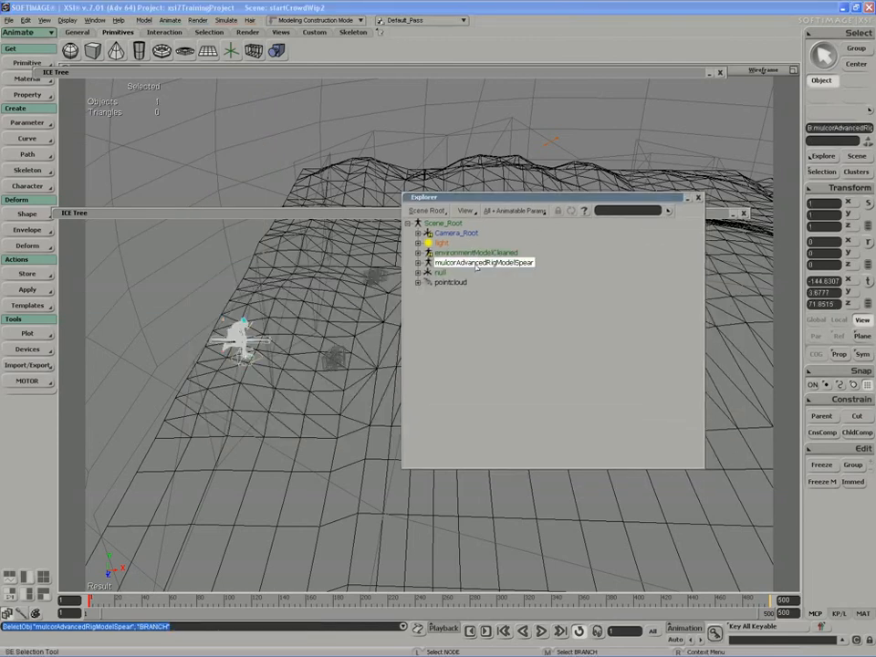
{"action": "left_click", "coordinate": [418, 263]}
{"action": "left_click", "coordinate": [428, 341]}
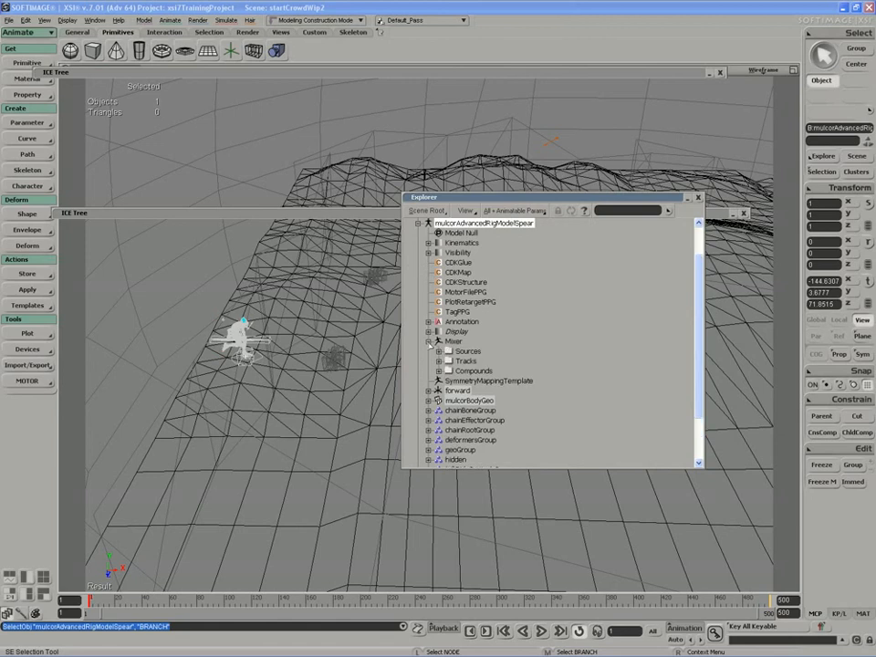
{"action": "left_click", "coordinate": [438, 350]}
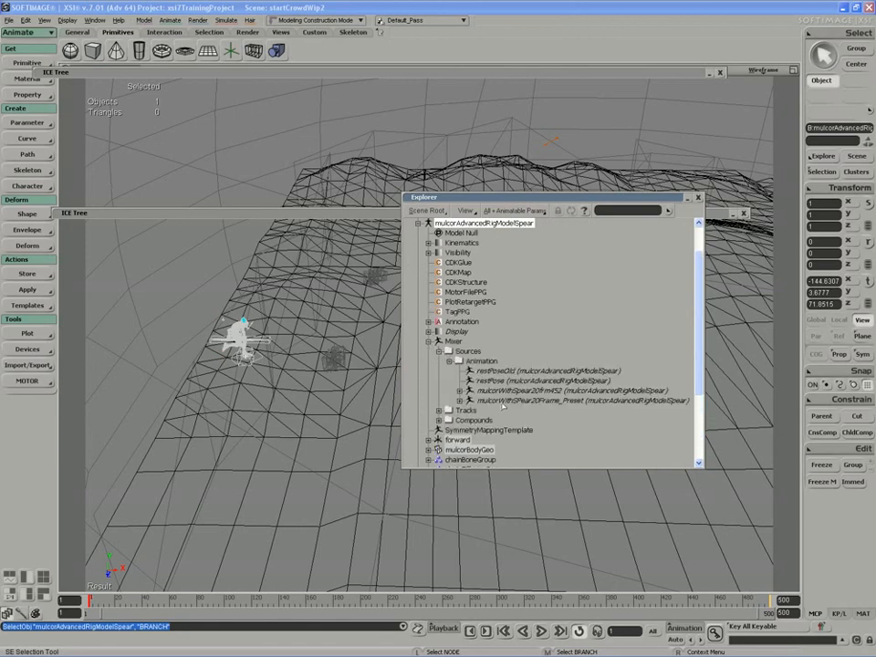
{"action": "left_click", "coordinate": [535, 402]}
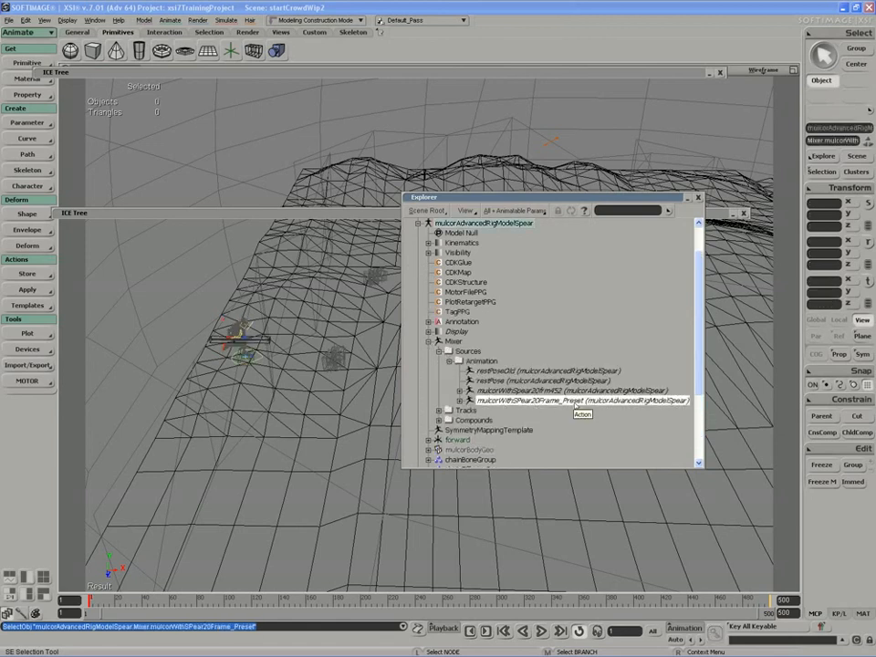
{"action": "left_click", "coordinate": [28, 290]}
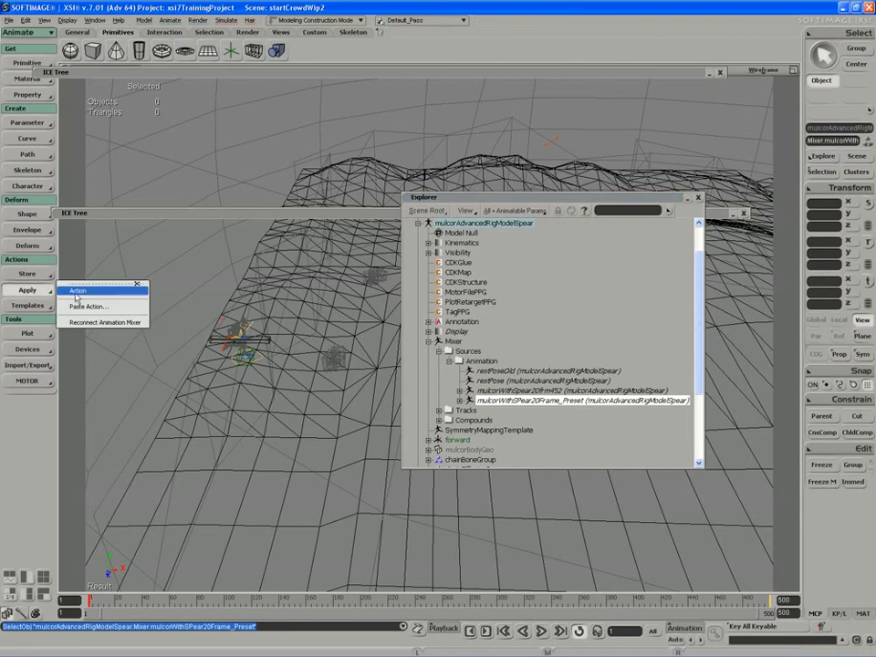
{"action": "left_click", "coordinate": [77, 292]}
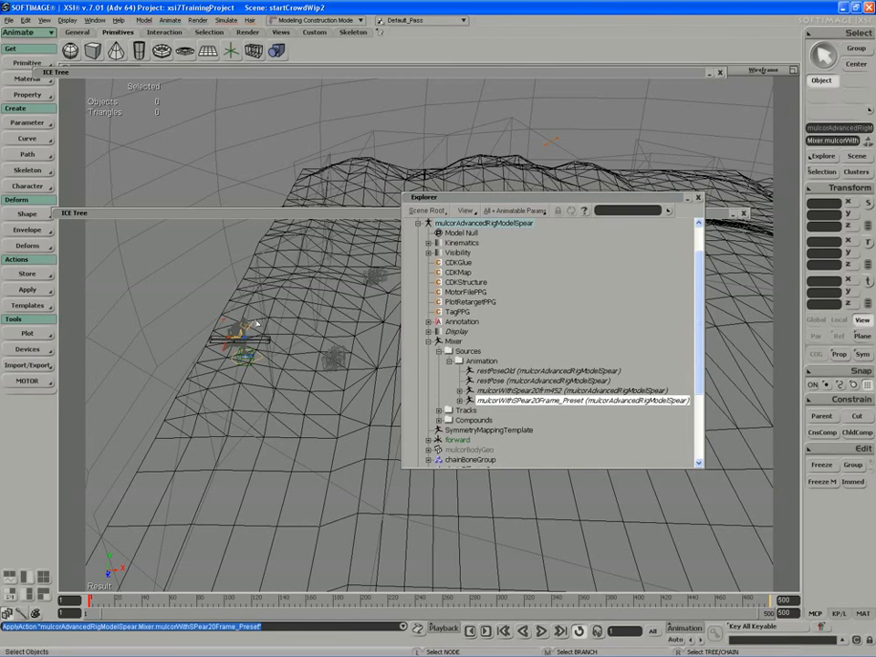
Select the whole mulcorAdvancedRigModelSpear branch and show it in an enlarged Object View window.
{"action": "middle_click", "coordinate": [484, 224]}
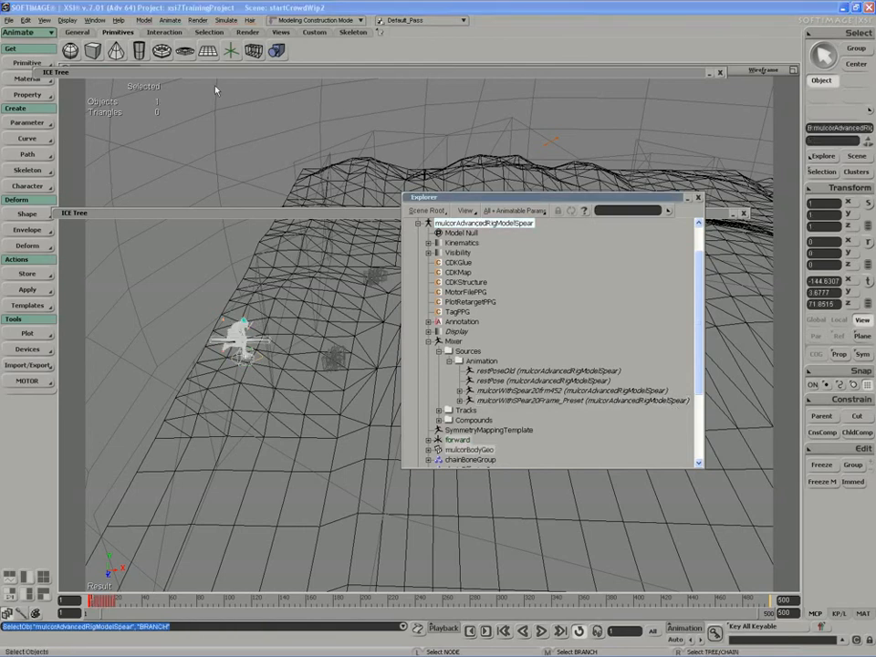
{"action": "left_click", "coordinate": [44, 20]}
{"action": "mouse_move", "coordinate": [66, 60]}
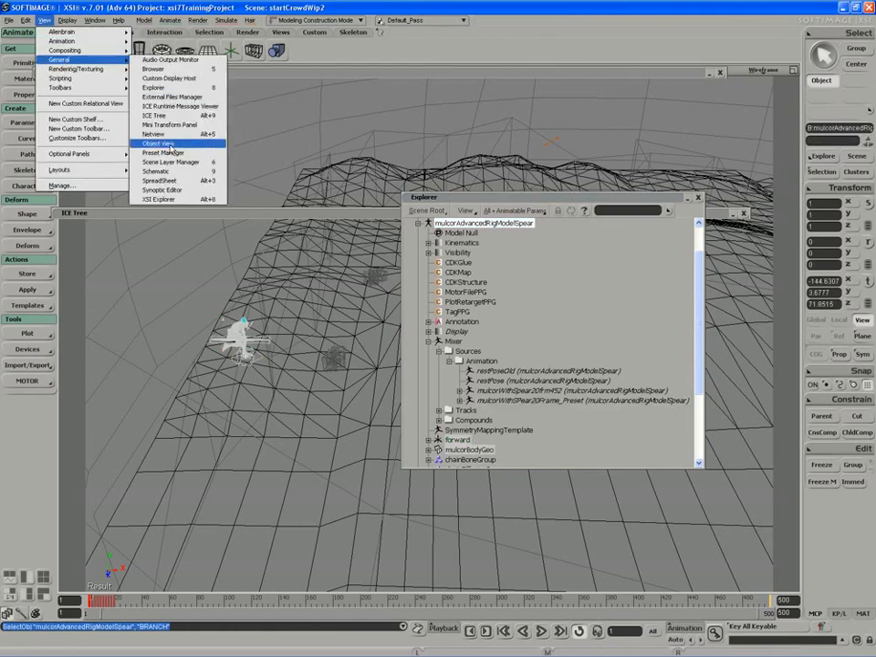
{"action": "left_click", "coordinate": [169, 142]}
{"action": "left_click_drag", "start_coordinate": [329, 259], "coordinate": [386, 388]}
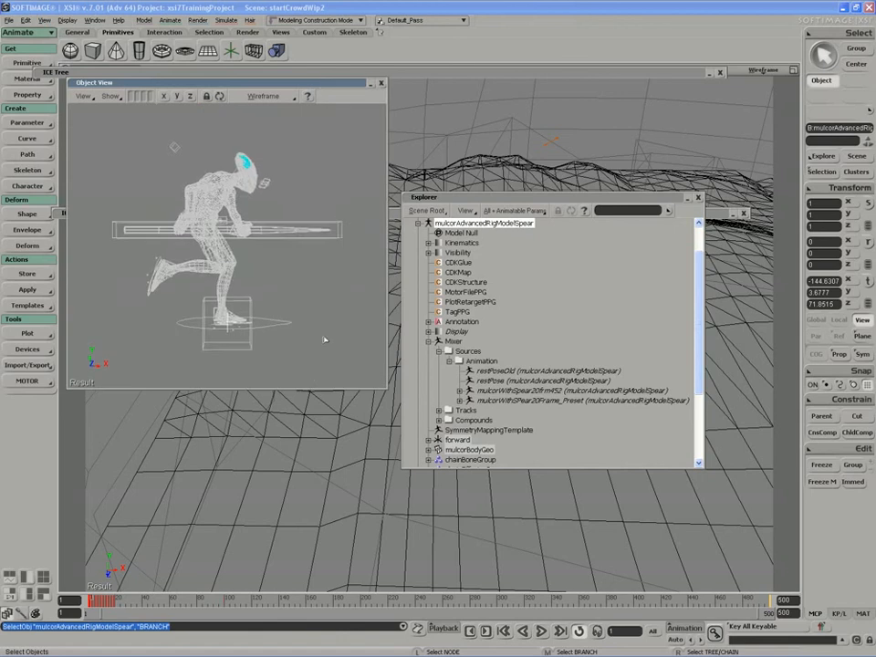
Lock the Object View on the character and hide the mulcorAdvancedRigModelSpear model null.
{"action": "left_click", "coordinate": [339, 328]}
{"action": "key", "text": "s"}
{"action": "key", "text": "space"}
{"action": "key", "text": "ctrl+z"}
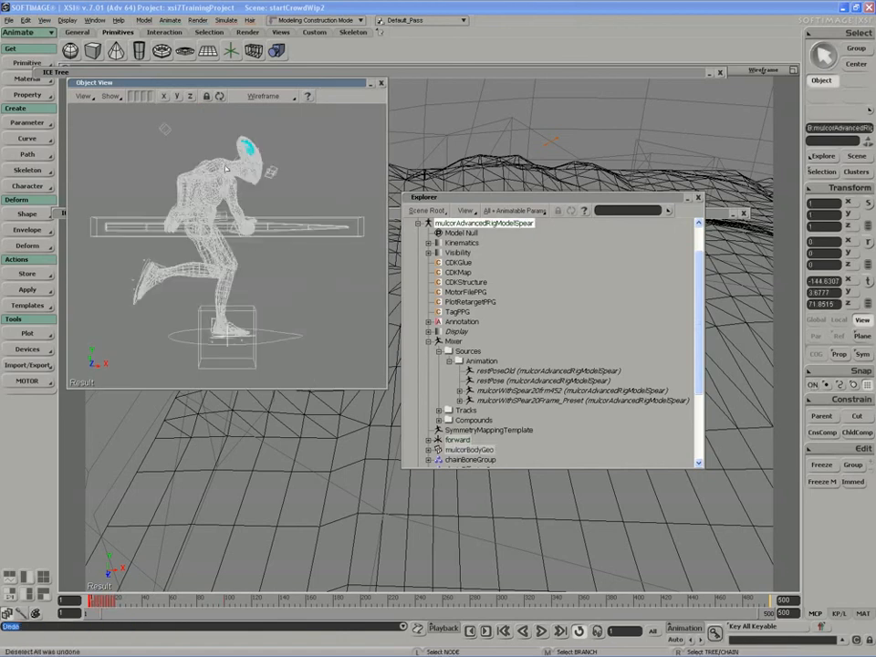
{"action": "left_click", "coordinate": [304, 145]}
{"action": "key", "text": "s"}
{"action": "mouse_move", "coordinate": [304, 154]}
{"action": "right_mouse_down"}
{"action": "mouse_move", "coordinate": [297, 190]}
{"action": "mouse_move", "coordinate": [272, 209]}
{"action": "right_mouse_up"}
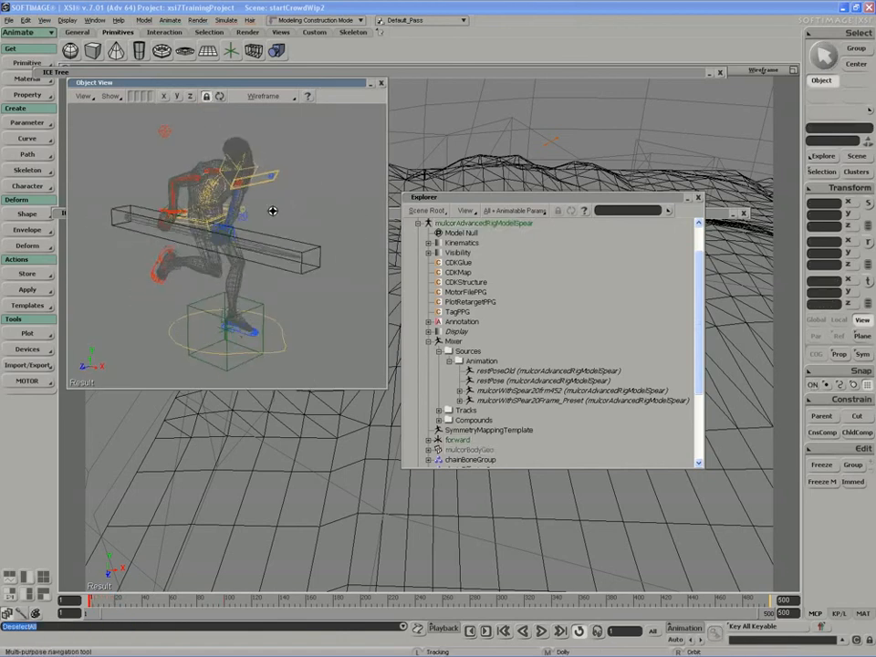
{"action": "middle_click_drag", "start_coordinate": [272, 209], "coordinate": [289, 200]}
{"action": "key", "text": "space"}
{"action": "left_click_drag", "start_coordinate": [326, 124], "coordinate": [211, 251]}
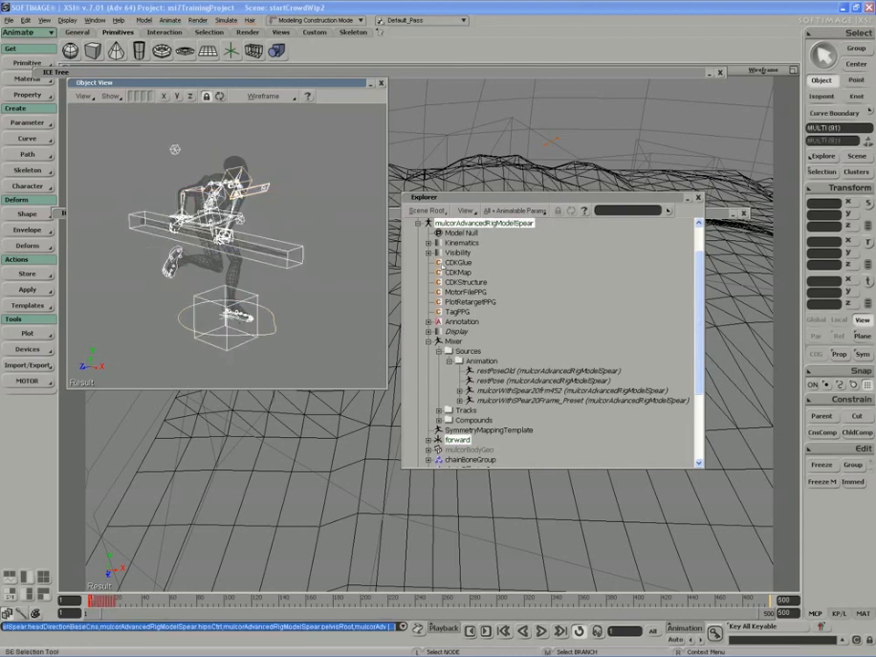
{"action": "key", "text": "h"}
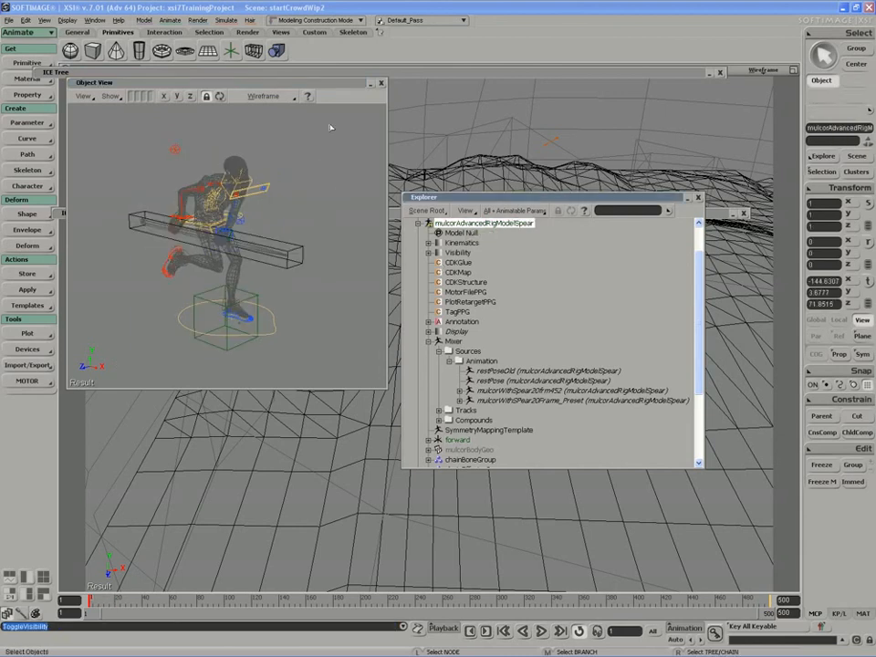
Select all of the character's rig controls and show their animation in an enlarged DopeSheet.
{"action": "left_click_drag", "start_coordinate": [330, 127], "coordinate": [121, 356]}
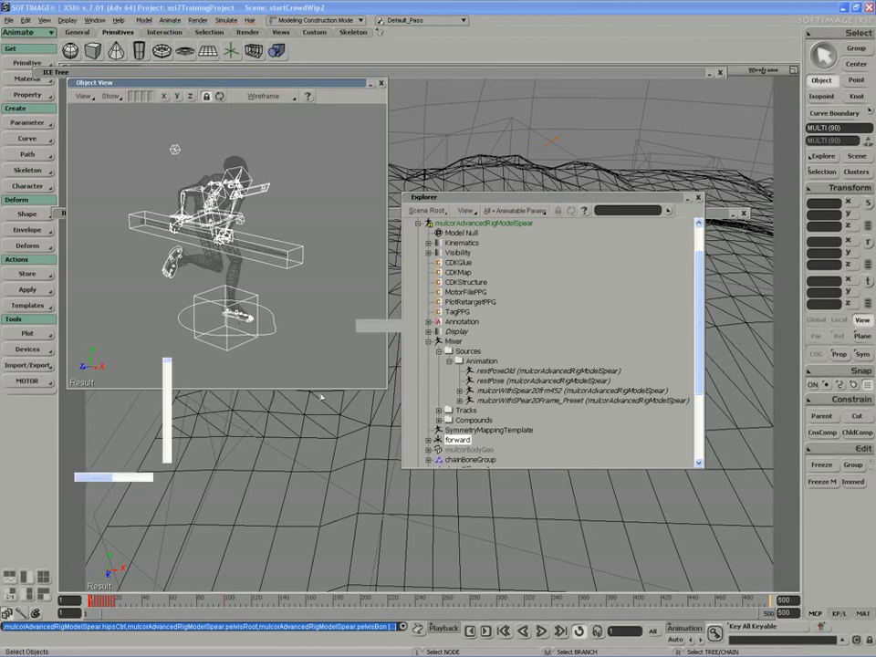
{"action": "left_click", "coordinate": [144, 326]}
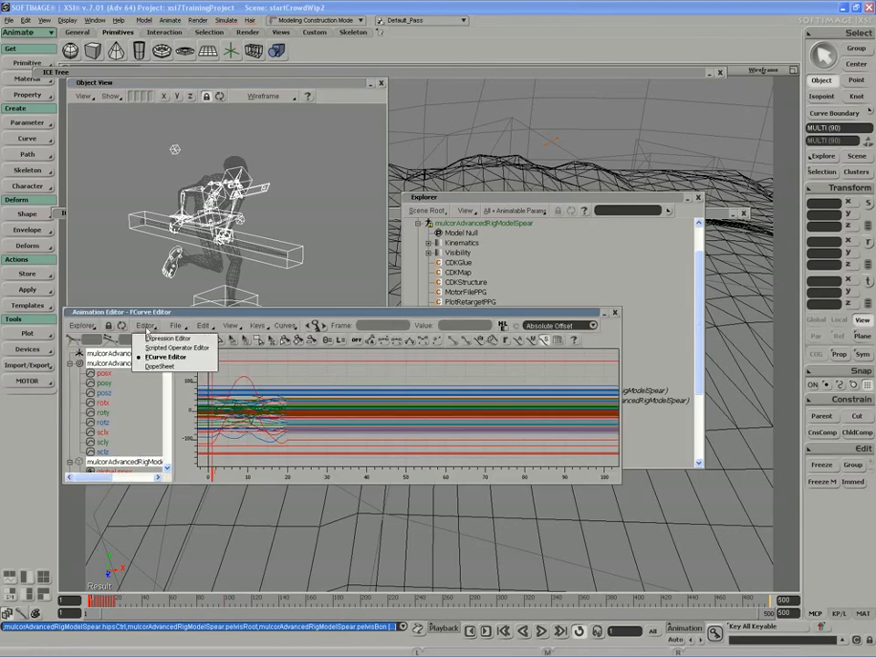
{"action": "left_click", "coordinate": [160, 366]}
{"action": "left_click_drag", "start_coordinate": [621, 482], "coordinate": [786, 548]}
Examine the run cycle's keys in the DopeSheet and scrub the playback from frame 1 to frame 20.
{"action": "key", "text": "s"}
{"action": "left_click_drag", "start_coordinate": [384, 494], "coordinate": [508, 489]}
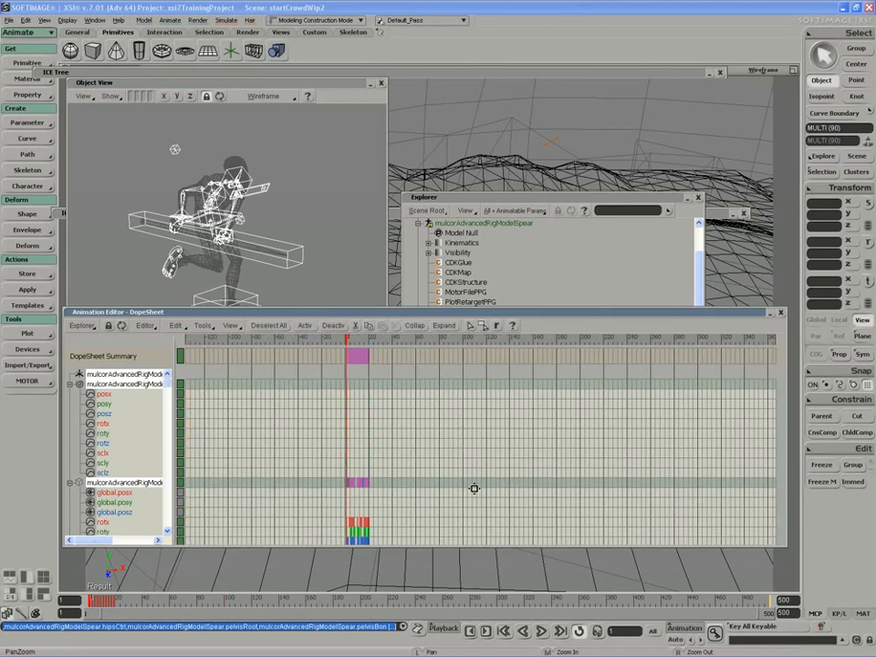
{"action": "middle_click_drag", "start_coordinate": [474, 488], "coordinate": [436, 489]}
{"action": "left_click_drag", "start_coordinate": [437, 489], "coordinate": [452, 477]}
{"action": "middle_click_drag", "start_coordinate": [452, 478], "coordinate": [450, 476]}
{"action": "left_click_drag", "start_coordinate": [292, 353], "coordinate": [347, 337]}
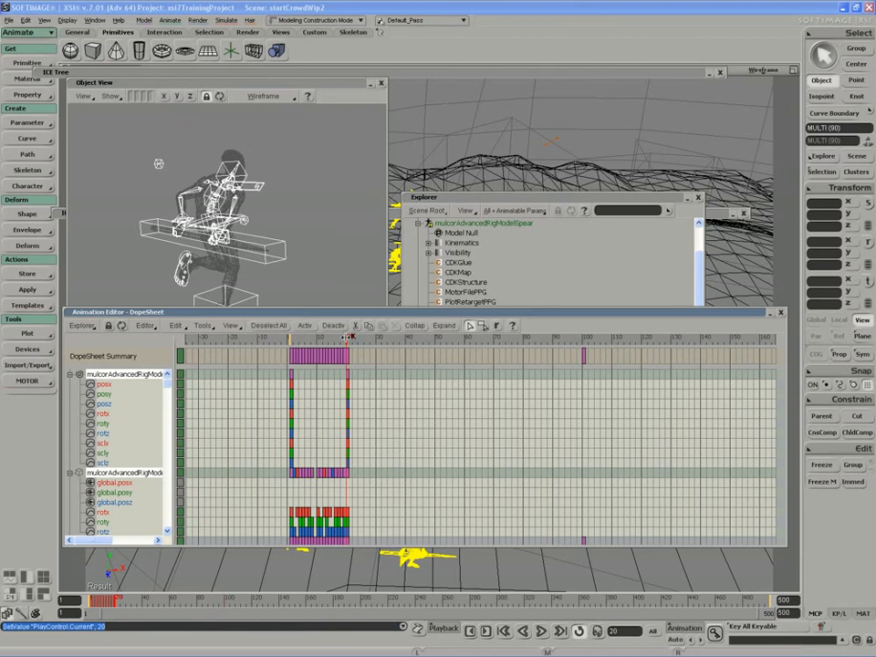
Remove the stray keys at frame 100 using a DopeSheet Summary region spanning frames 92 to 108.
{"action": "left_click", "coordinate": [584, 356]}
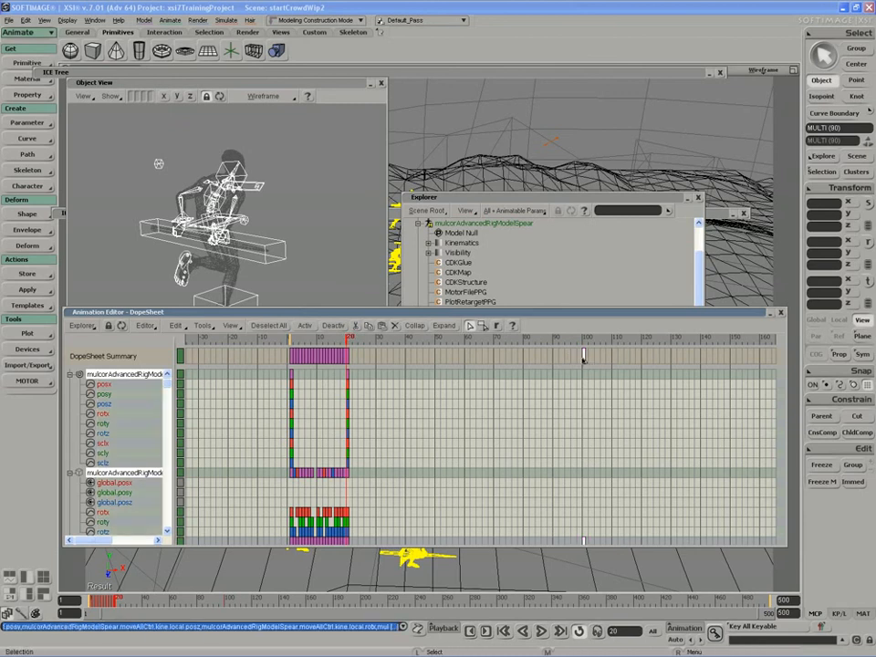
{"action": "left_click", "coordinate": [483, 327]}
{"action": "left_click_drag", "start_coordinate": [560, 350], "coordinate": [607, 362]}
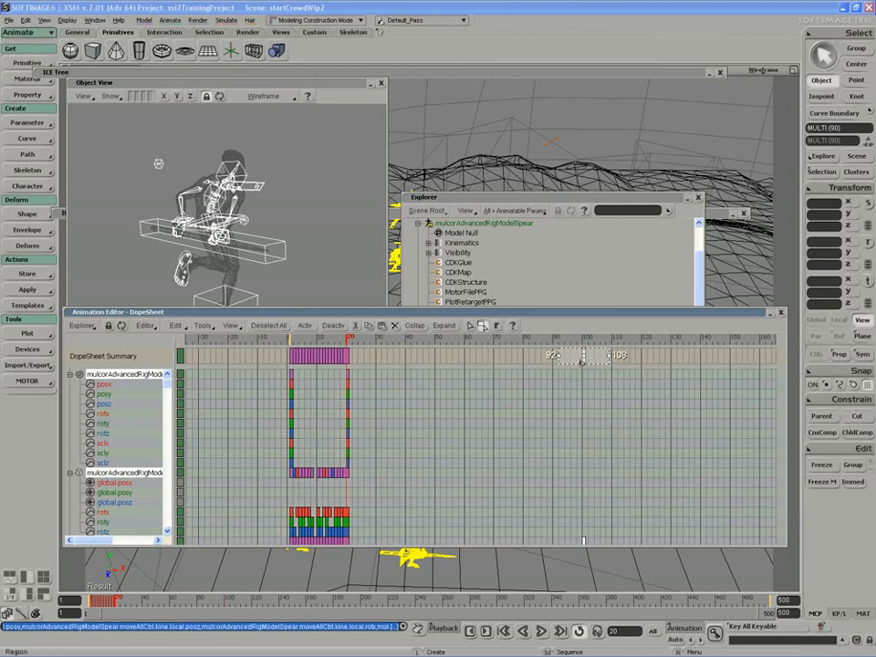
{"action": "right_click", "coordinate": [581, 360]}
{"action": "left_click", "coordinate": [595, 375]}
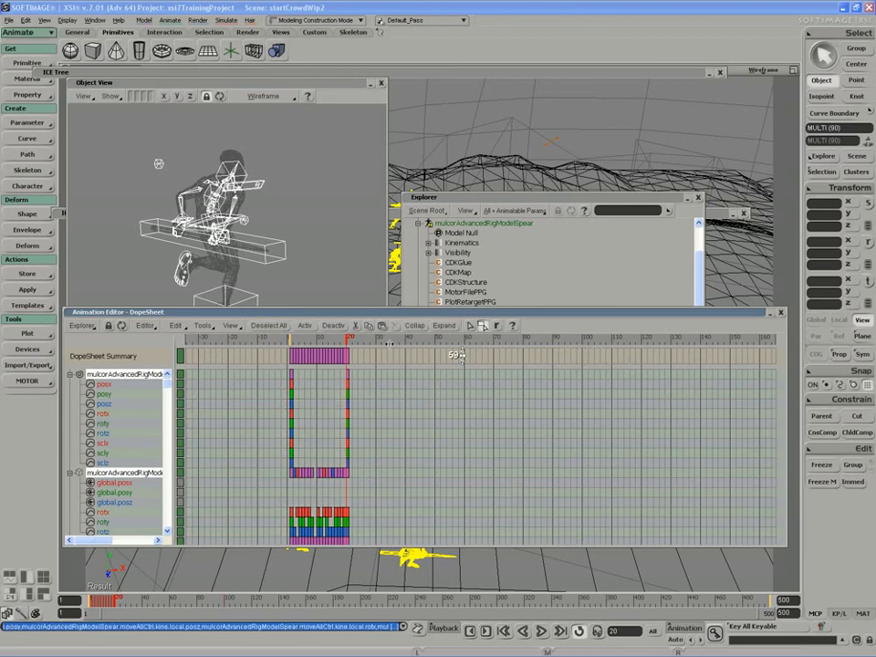
Scrub the run cycle to frame 8 to check the rig's motion and close the DopeSheet.
{"action": "left_click_drag", "start_coordinate": [408, 314], "coordinate": [371, 291]}
{"action": "left_click_drag", "start_coordinate": [310, 317], "coordinate": [274, 318]}
{"action": "left_click", "coordinate": [744, 290]}
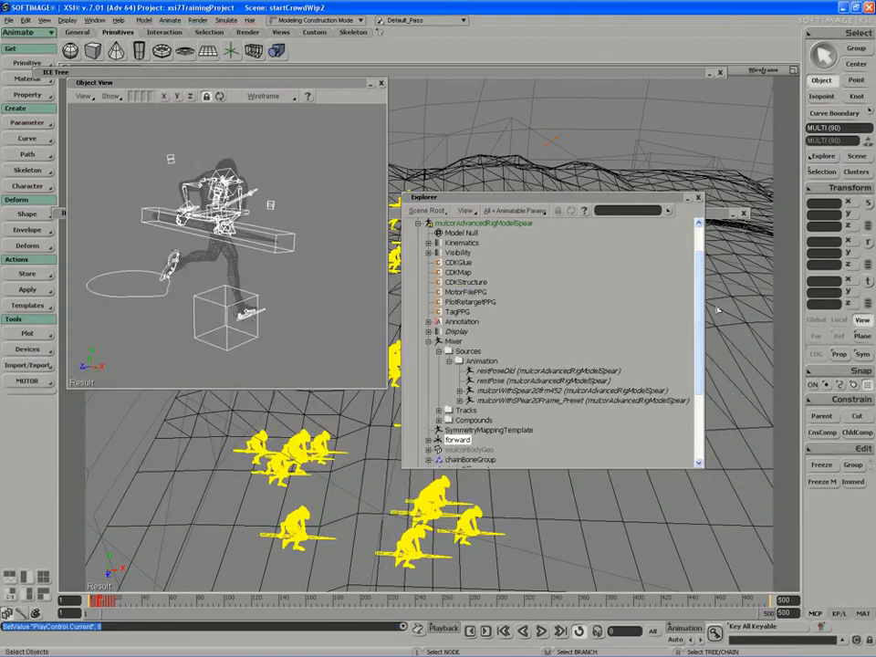
Move the Object View slightly aside, close the Explorer and bring the collapsed lower ICE Tree window to the front.
{"action": "left_click_drag", "start_coordinate": [337, 84], "coordinate": [328, 85]}
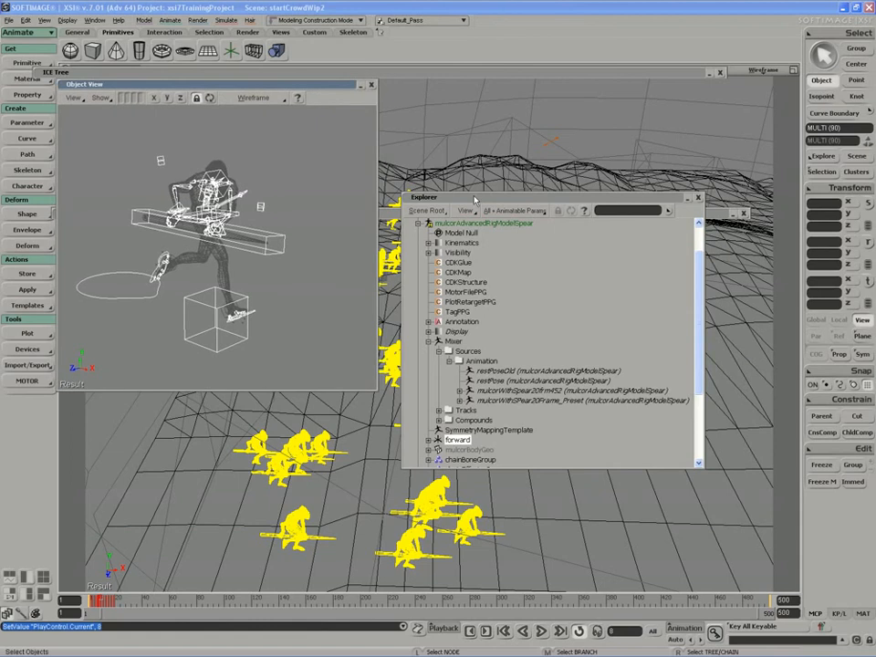
{"action": "left_click_drag", "start_coordinate": [474, 199], "coordinate": [474, 192]}
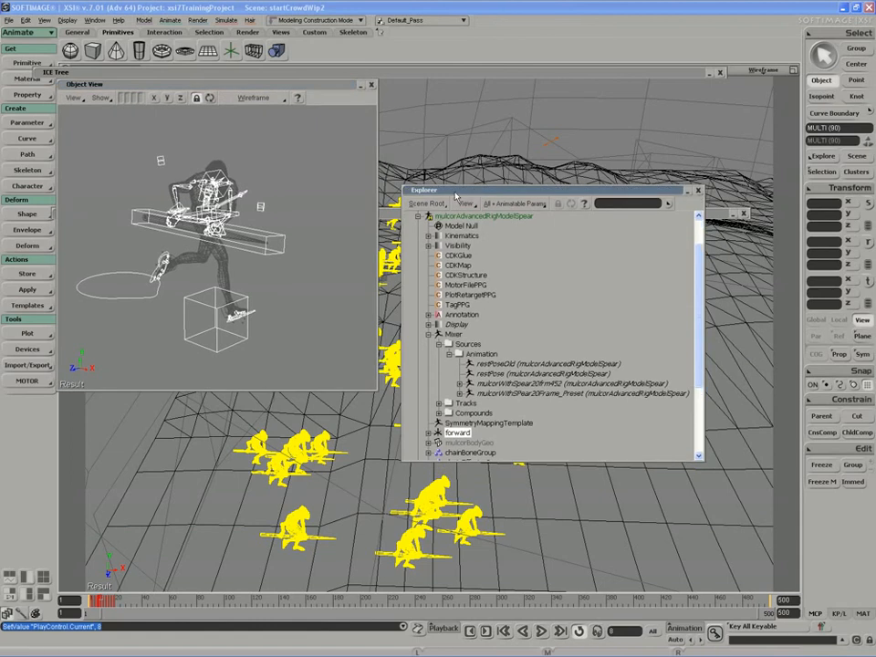
{"action": "left_click_drag", "start_coordinate": [455, 195], "coordinate": [536, 92]}
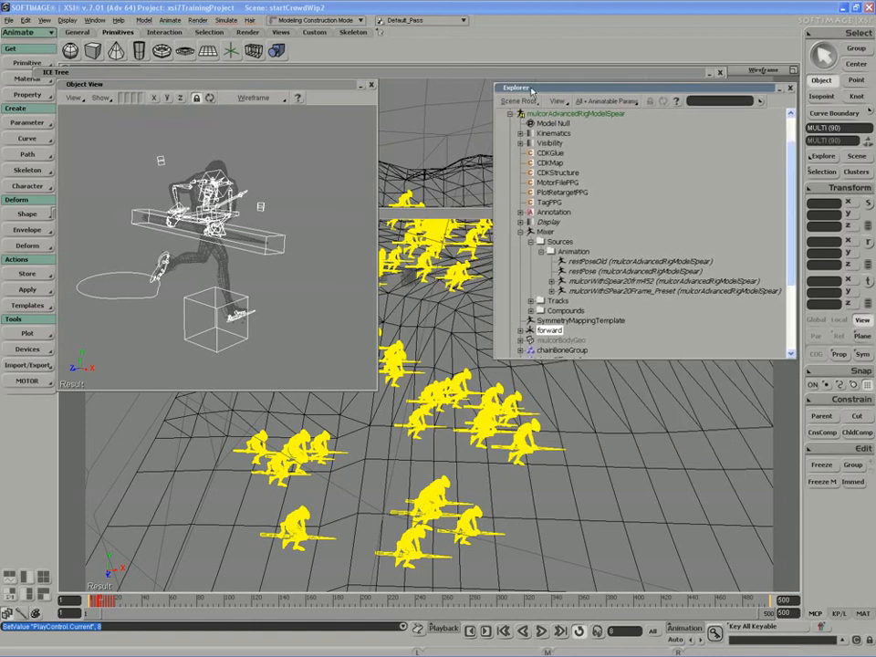
{"action": "double_click", "coordinate": [531, 90]}
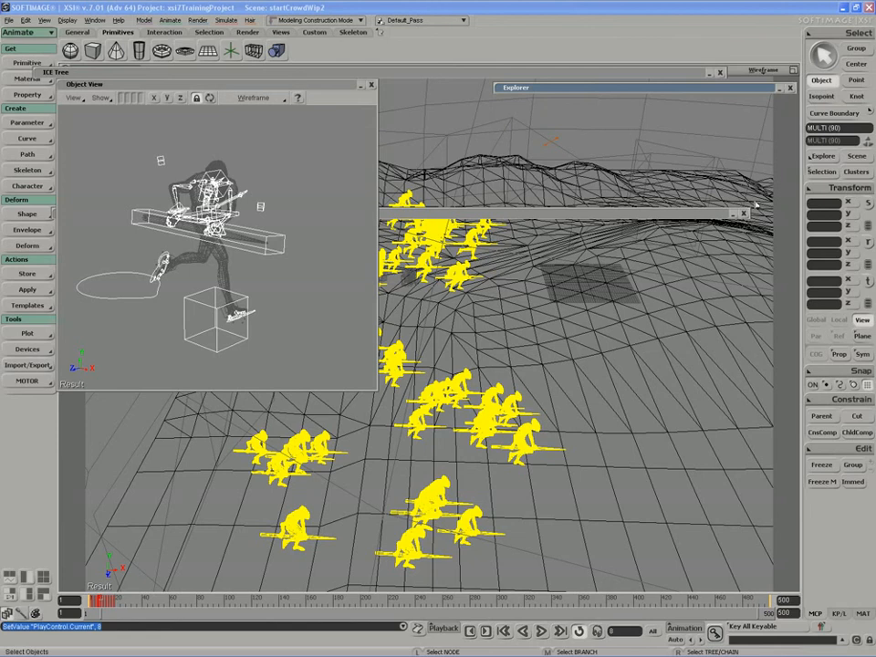
{"action": "left_click", "coordinate": [790, 89]}
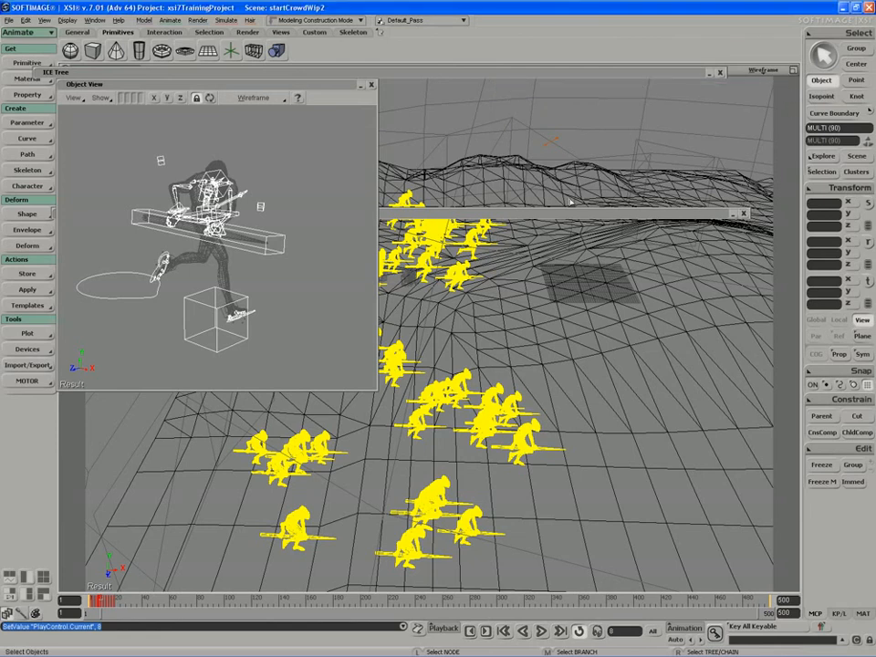
{"action": "left_click", "coordinate": [563, 216]}
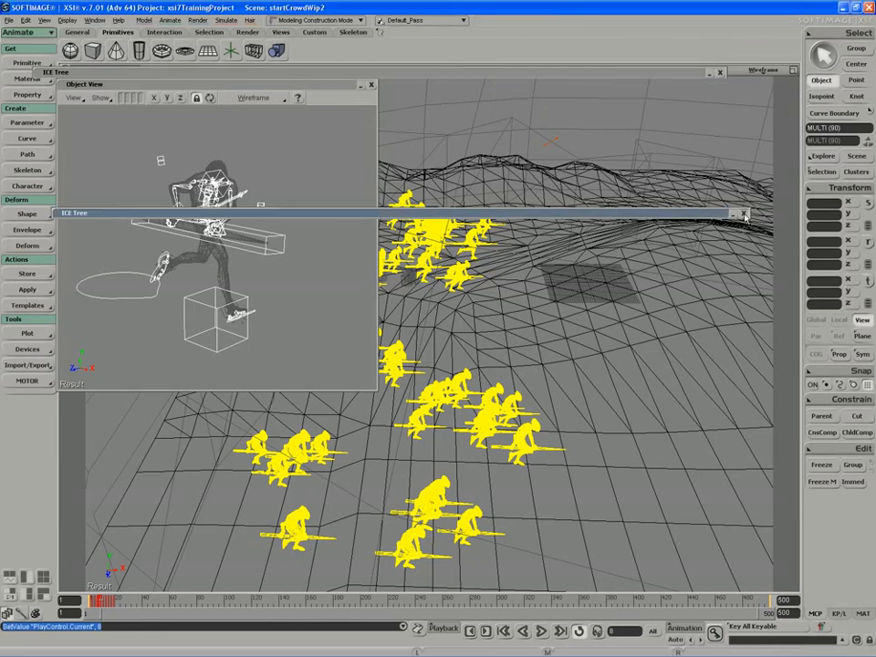